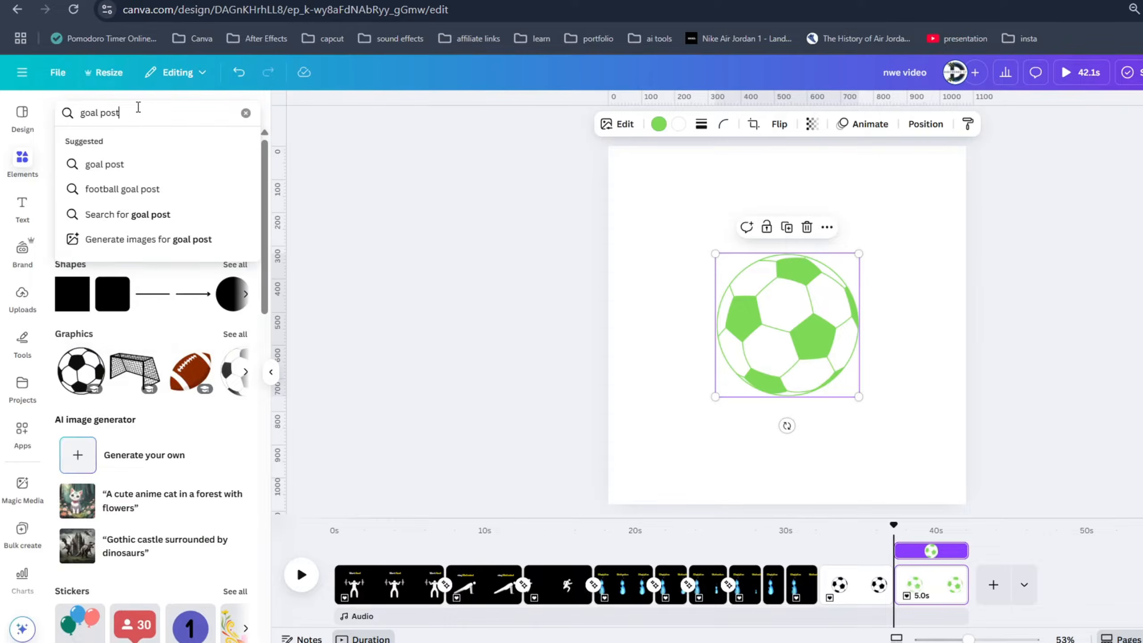
- Search the elements for "goal post" and insert a black soccer goal graphic on a new blank page
key("Return")
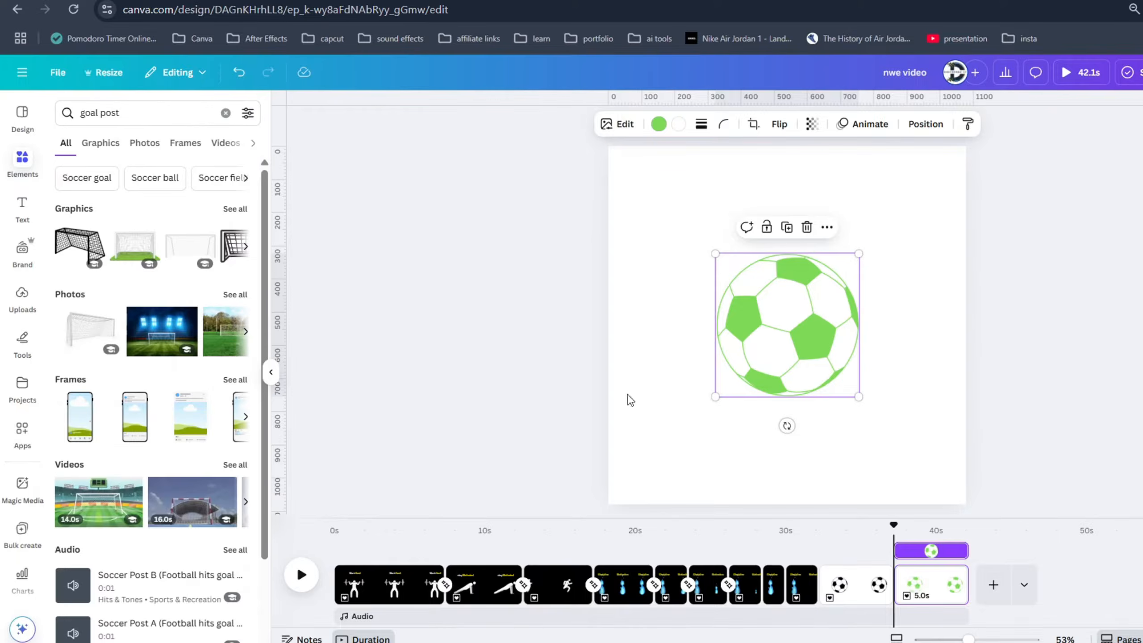
left_click(993, 584)
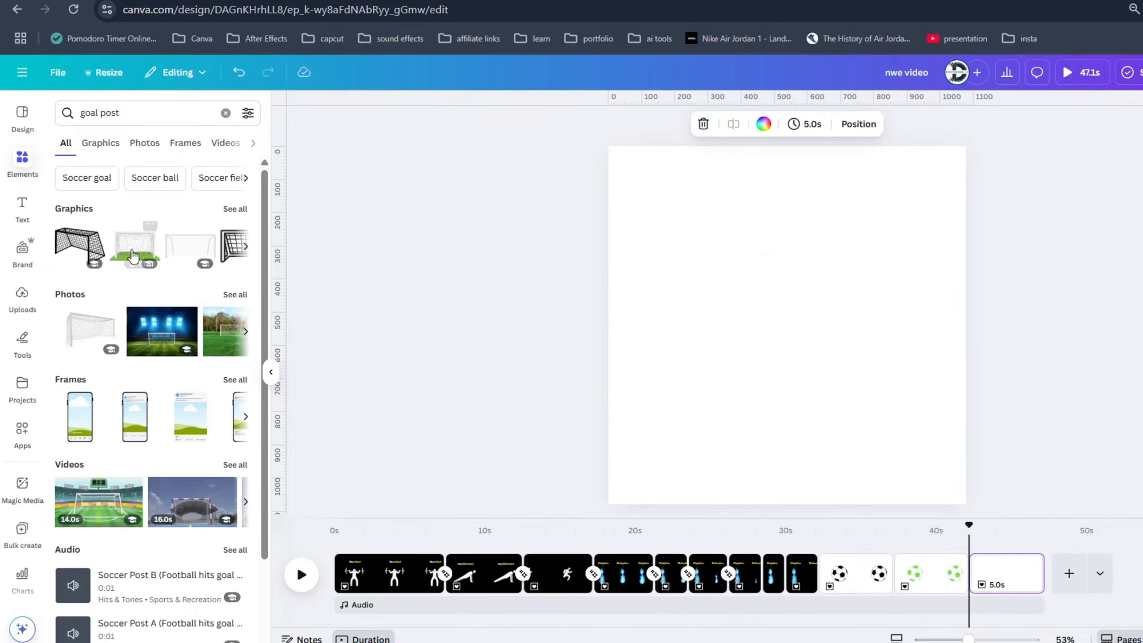
left_click(99, 143)
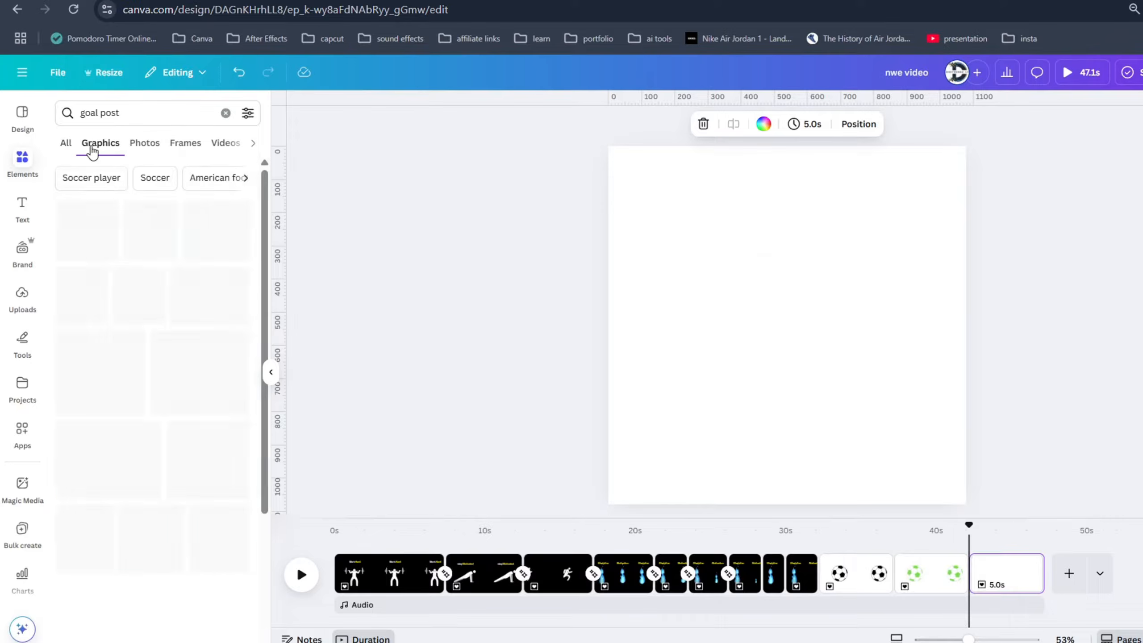
left_click(217, 297)
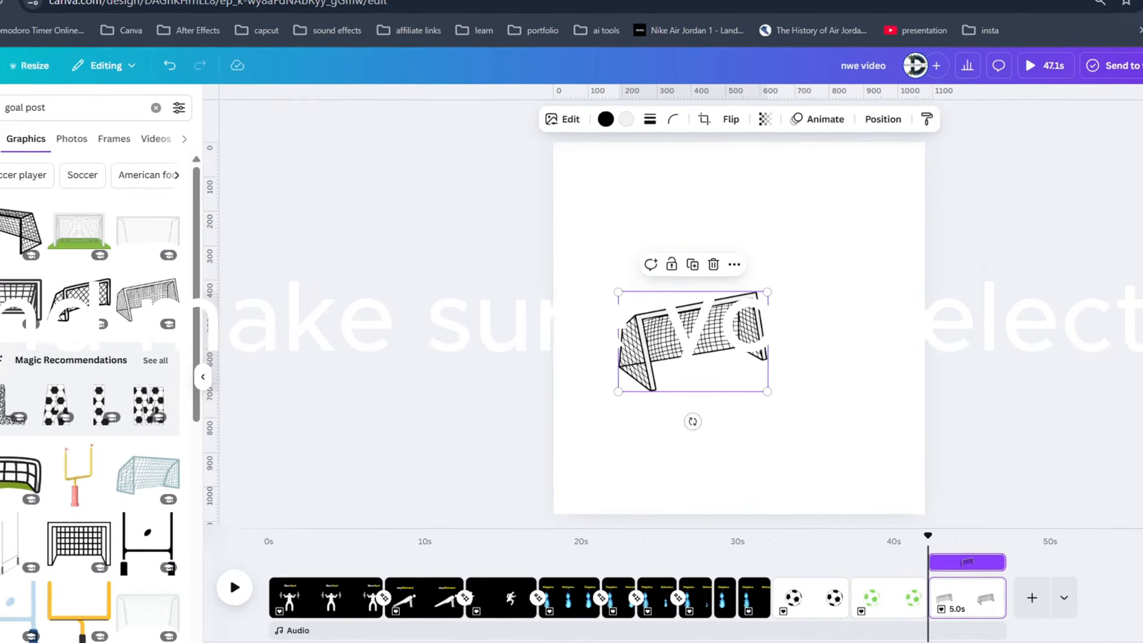
- Open the design's download options and choose PNG as the file type
left_click(1120, 44)
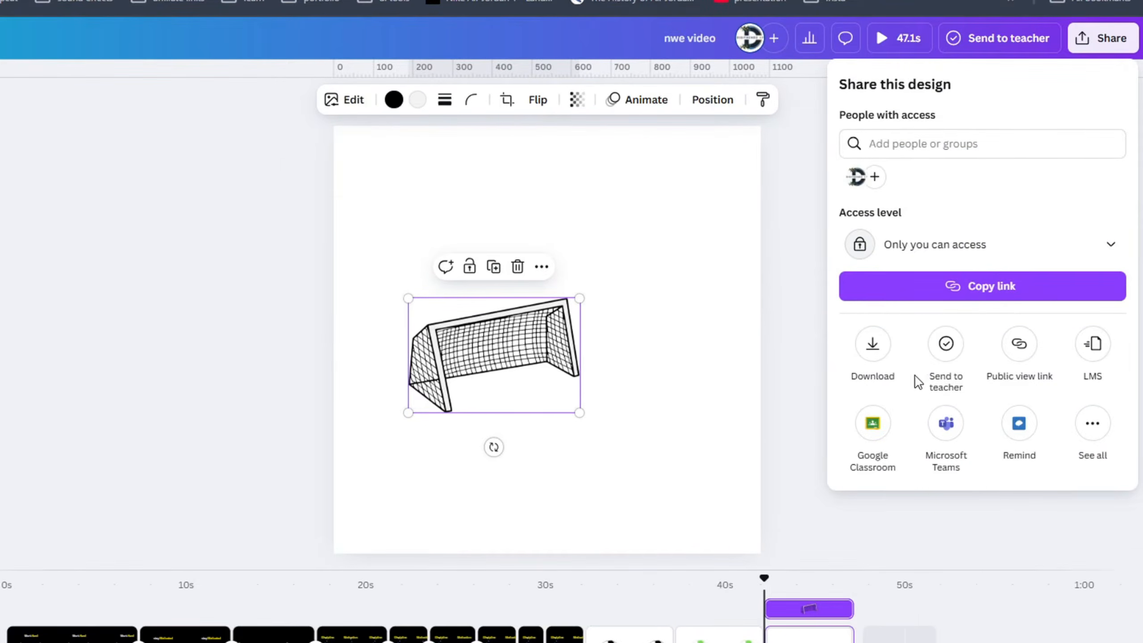
left_click(872, 344)
left_click(906, 159)
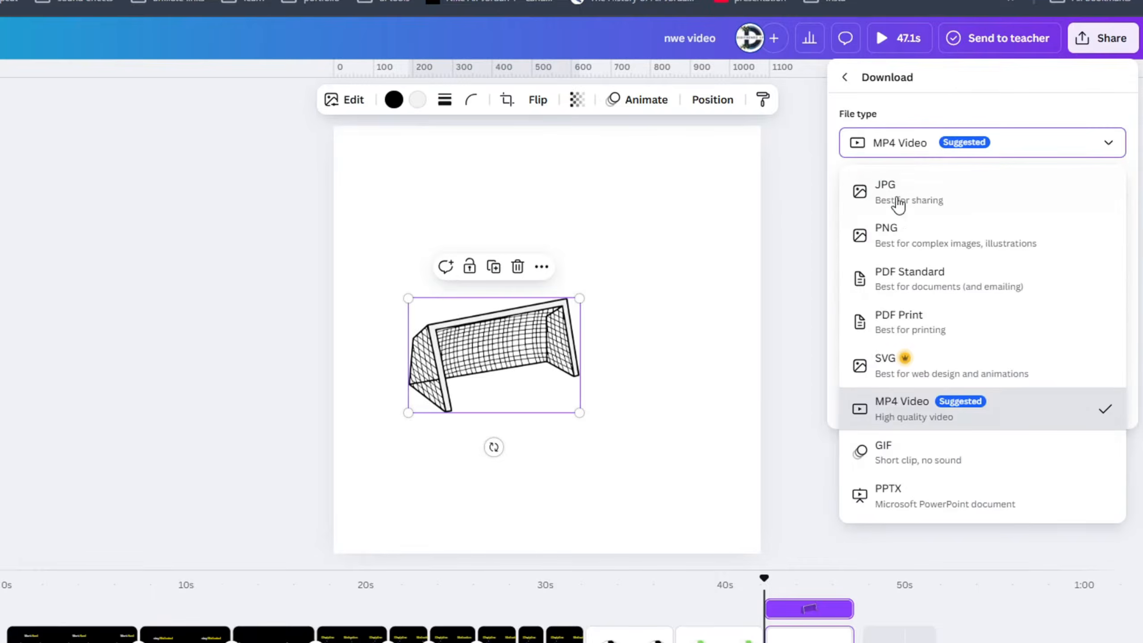
left_click(893, 253)
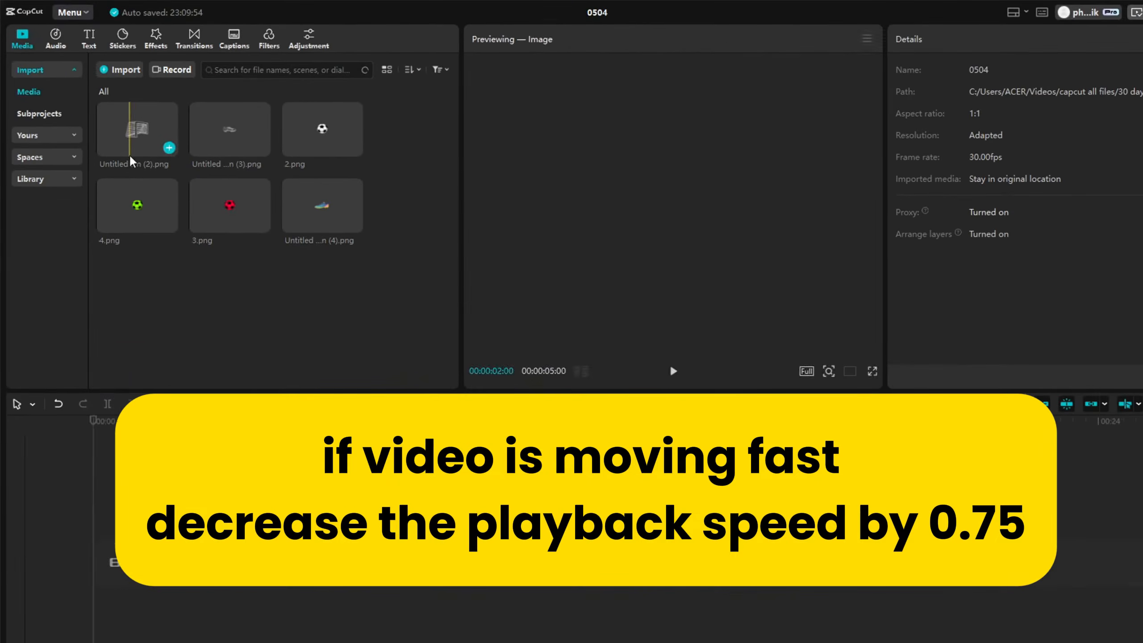
- In CapCut, place the goal image Untitled design (2).png on the timeline and set the canvas ratio to 4:3
left_click_drag(204, 208, 157, 533)
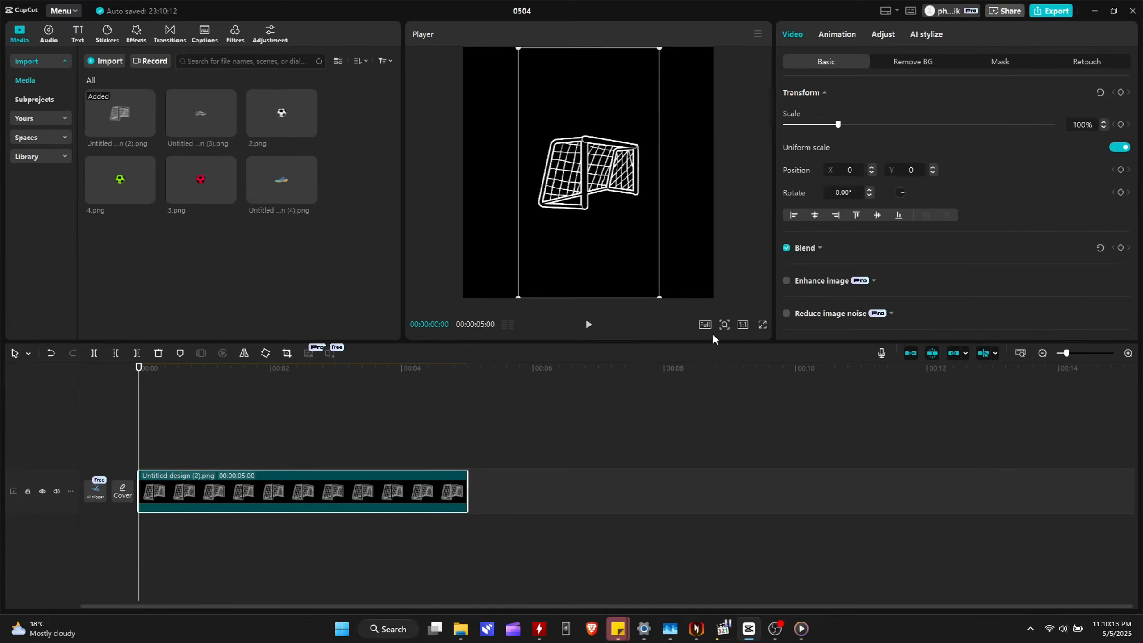
left_click(741, 324)
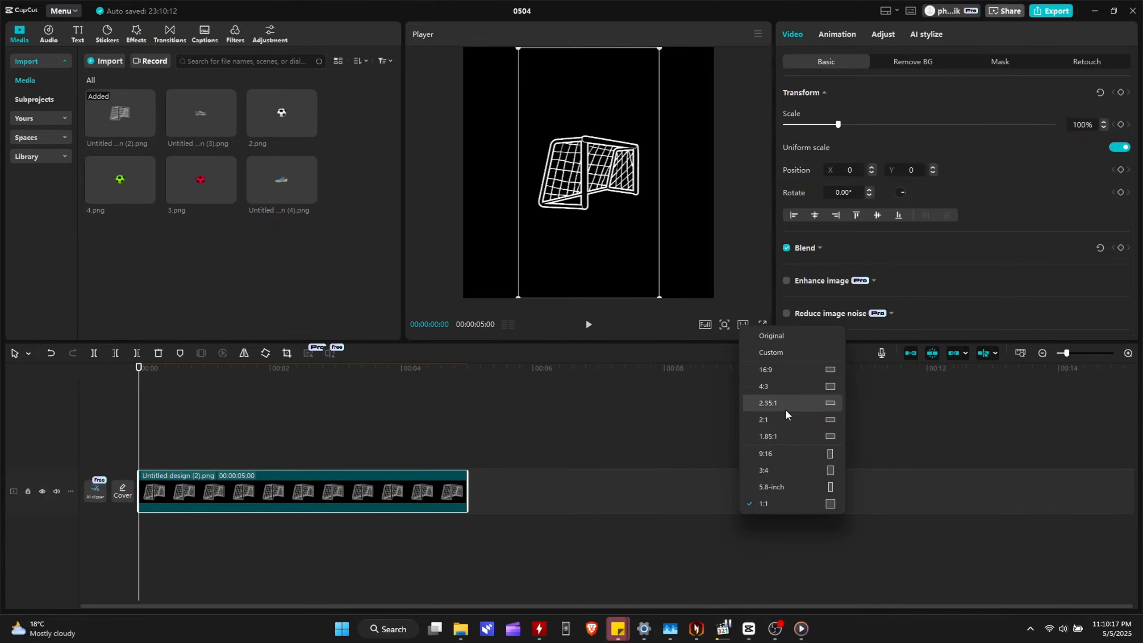
left_click(787, 383)
- Shrink the goal image to about 66%, mirror it, and place it in the canvas's upper right at about X 1219, Y 496
left_click_drag(560, 194, 496, 187)
left_click_drag(596, 289, 536, 229)
left_click_drag(513, 181, 493, 158)
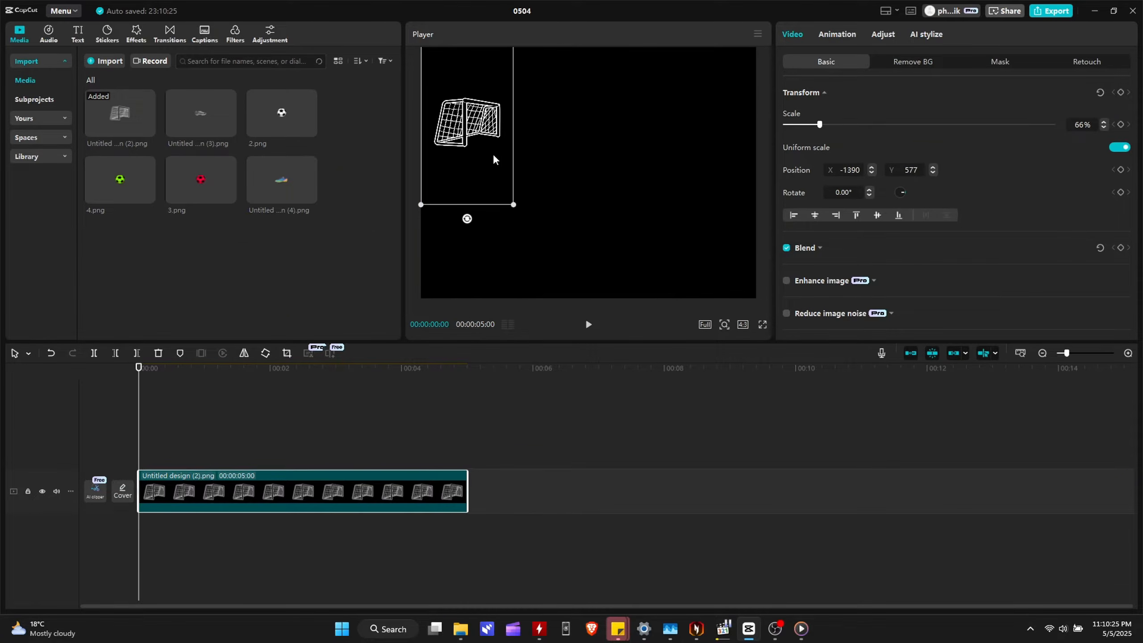
left_click(243, 353)
left_click_drag(473, 116, 718, 121)
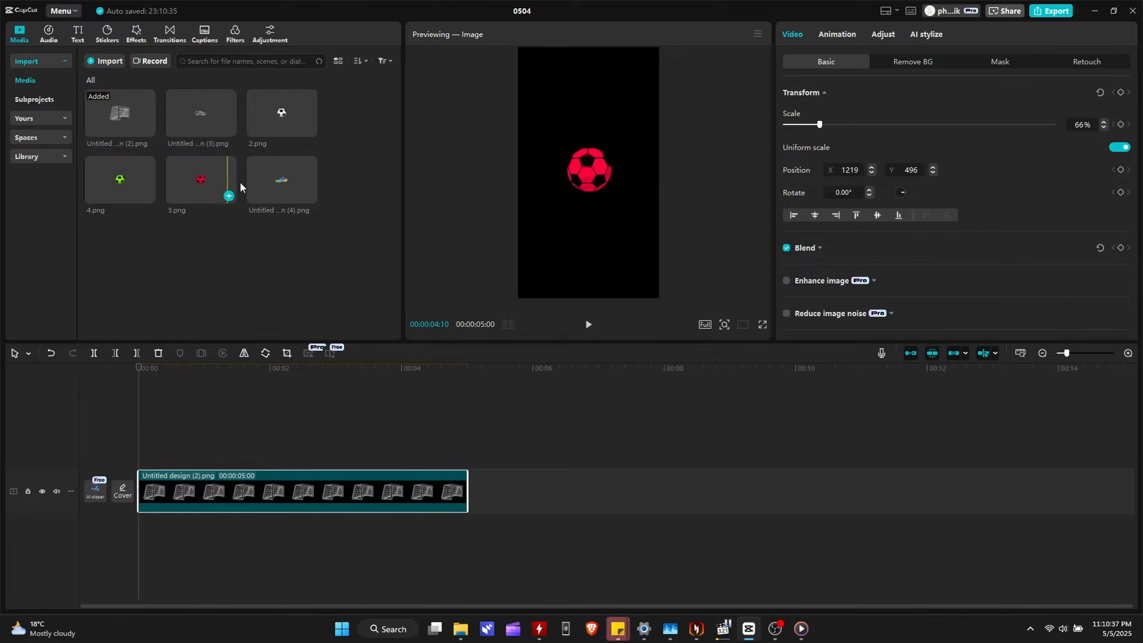
- Overlay the shoe image Untitled design (4).png, shrunk, on the canvas's left side, and adjust the goal to about 70% at X 1273, Y 434
left_click_drag(309, 197, 162, 439)
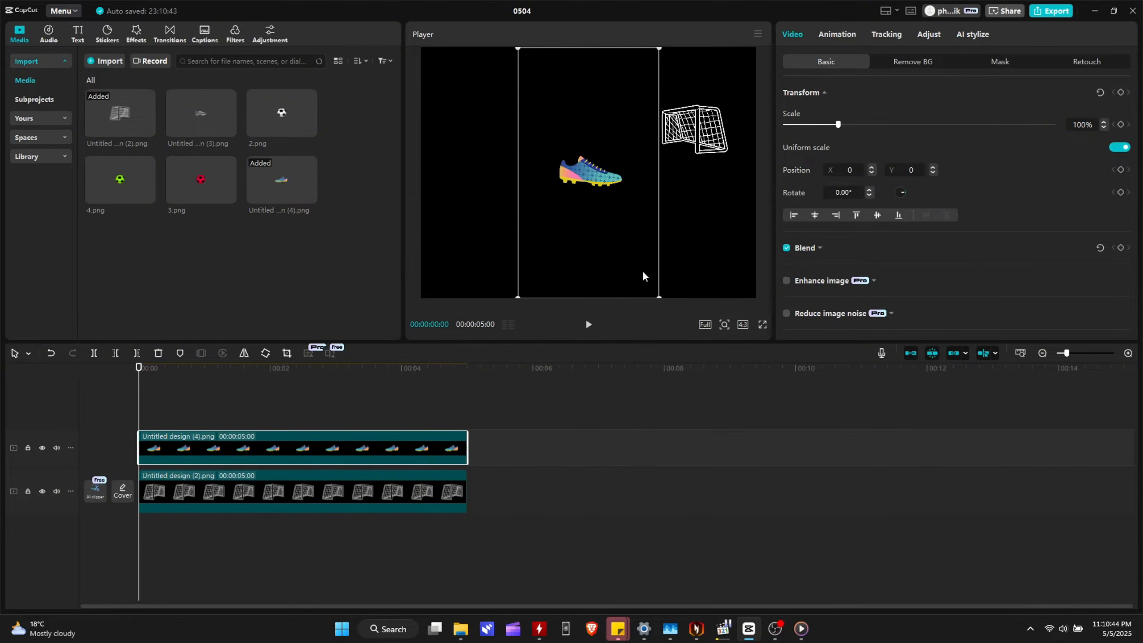
left_click_drag(641, 271, 528, 209)
scroll(528, 227, "down", 4)
left_click(695, 130)
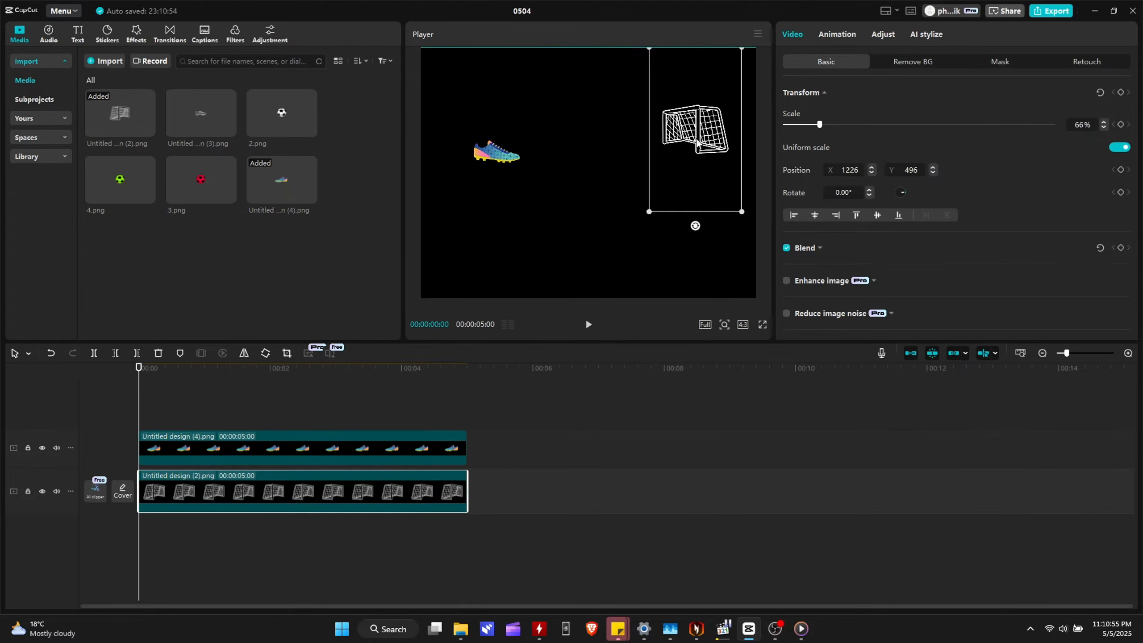
left_click_drag(662, 137, 666, 147)
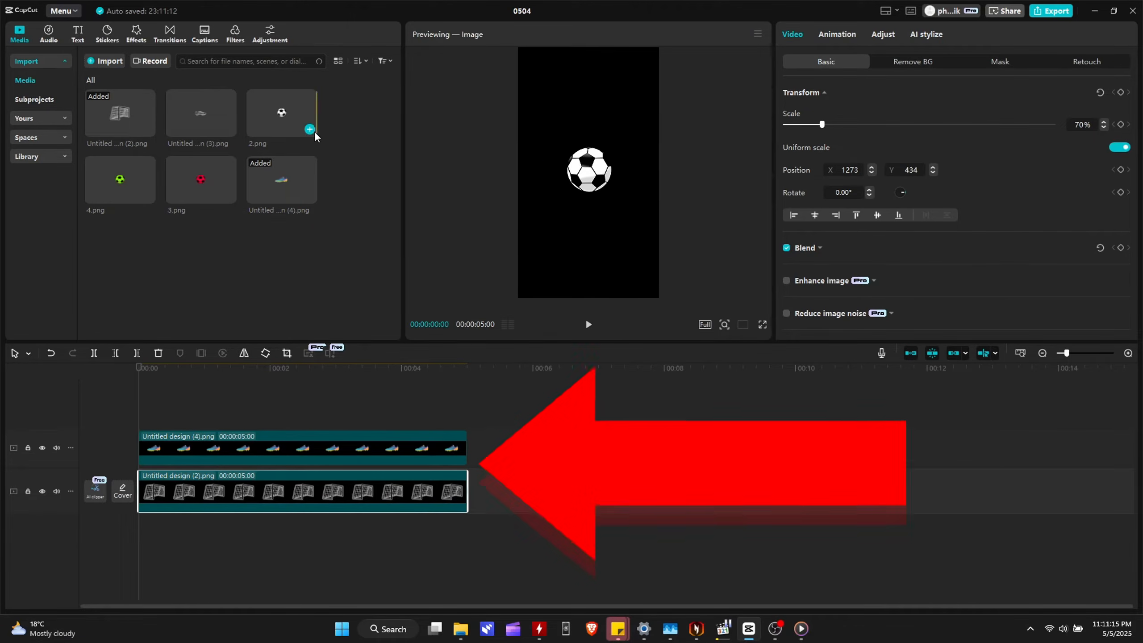
- Add the white ball image 2.png beside the shoe and duplicate the shoe layer, offset slightly to form a pair
left_click(311, 127)
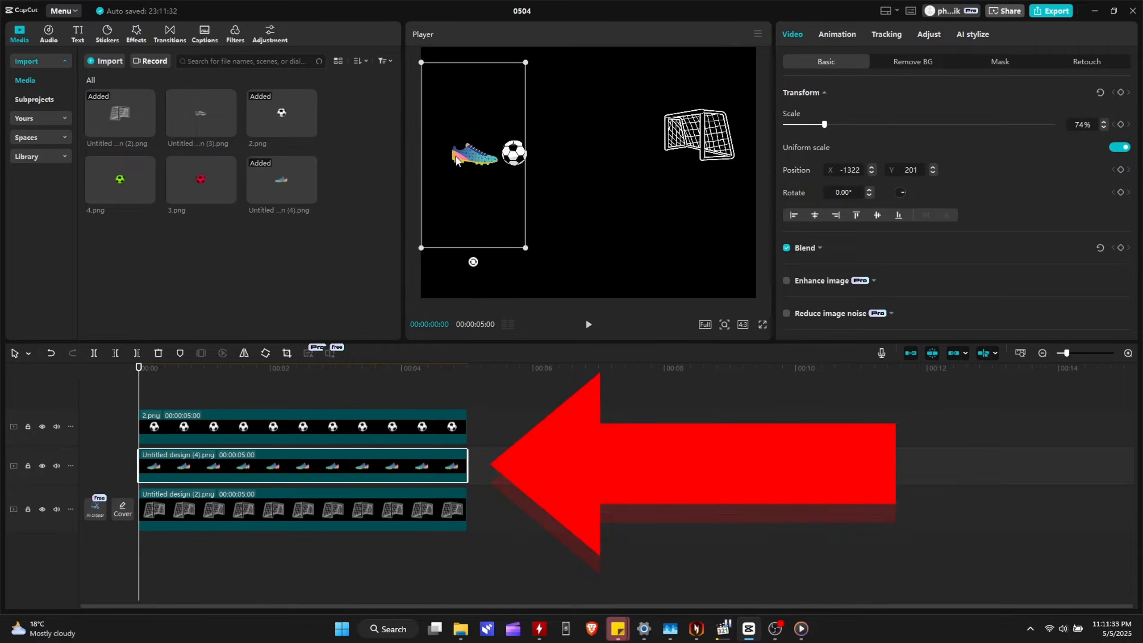
left_click_drag(189, 471, 190, 452, "alt")
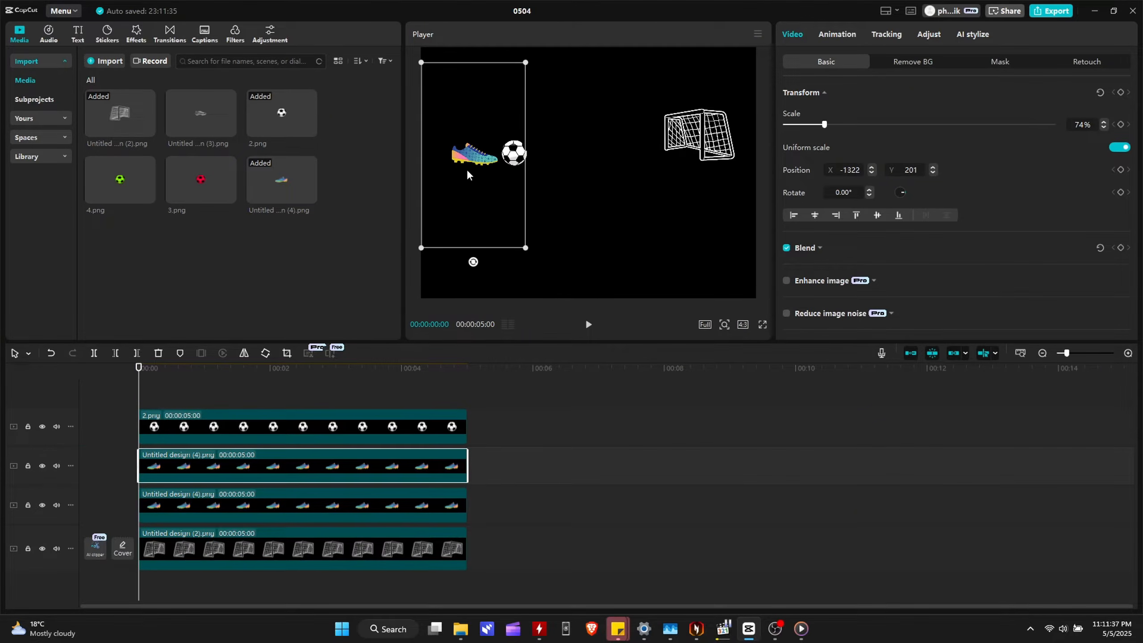
left_click_drag(466, 174, 449, 180)
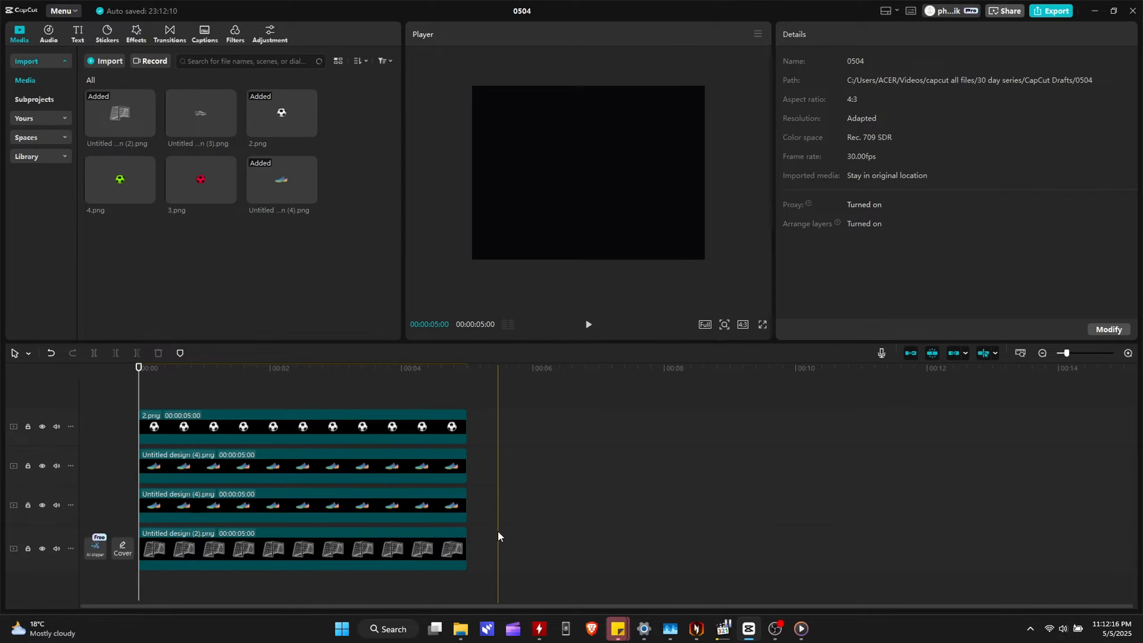
- Duplicate all four image layers, align the copies to the timeline start, and place them below the first set on the canvas
key("ctrl+a")
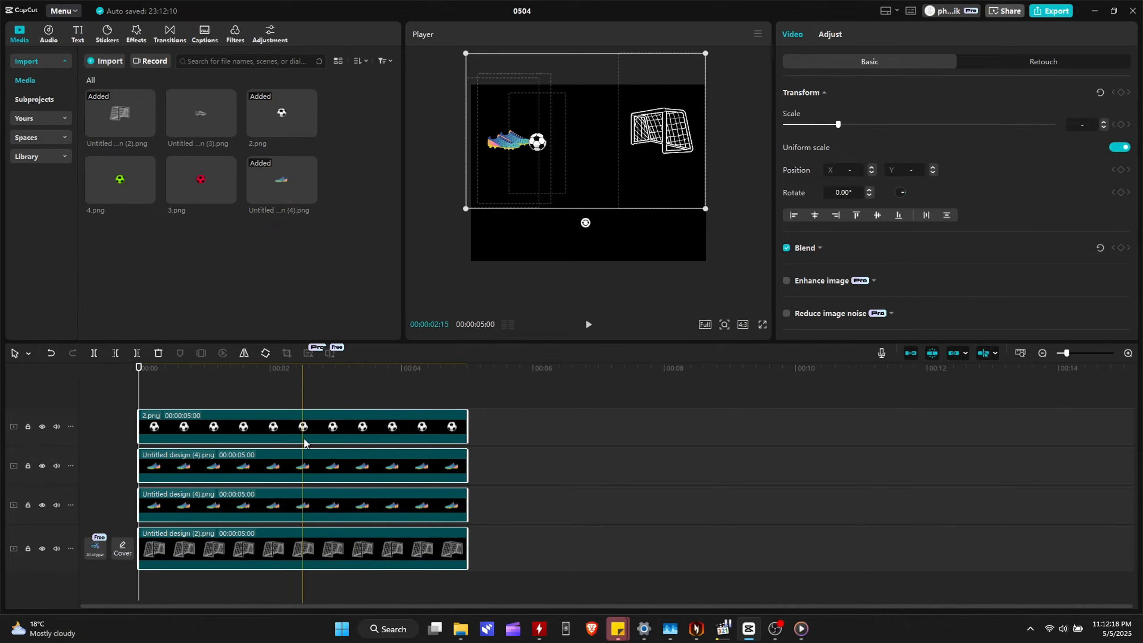
left_click_drag(272, 429, 273, 301, "alt")
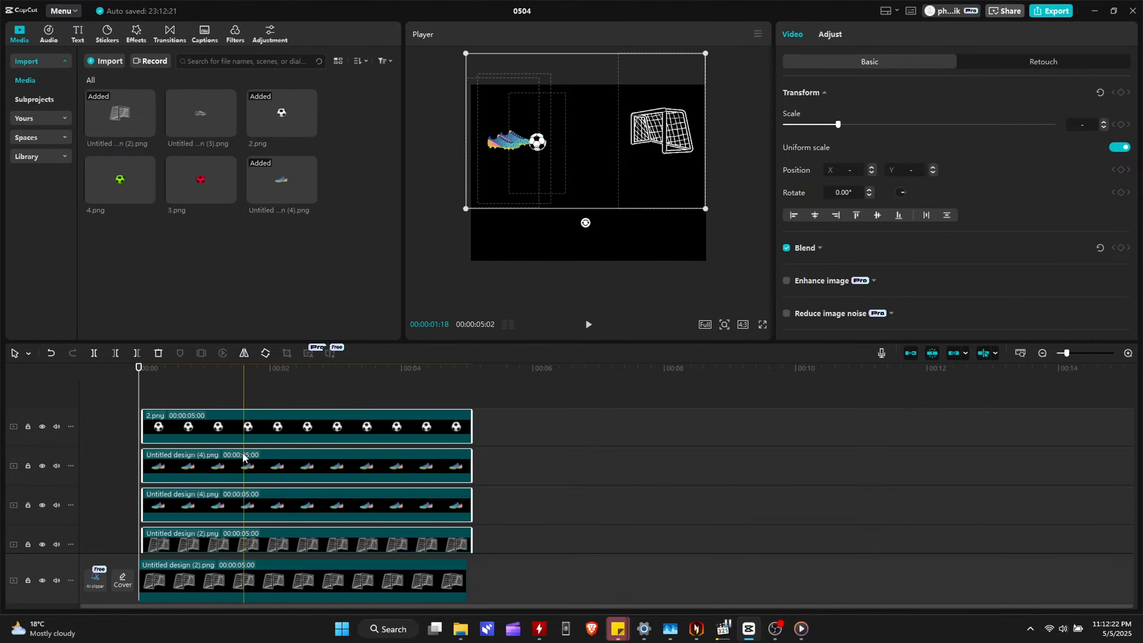
left_click_drag(272, 437, 262, 435)
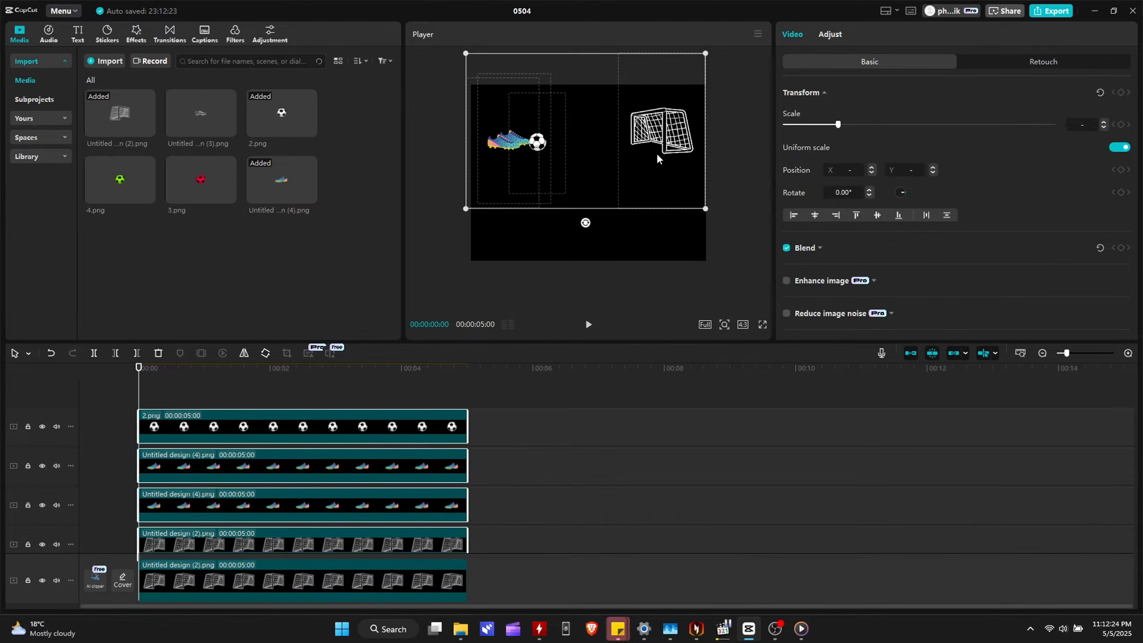
left_click_drag(656, 153, 663, 229)
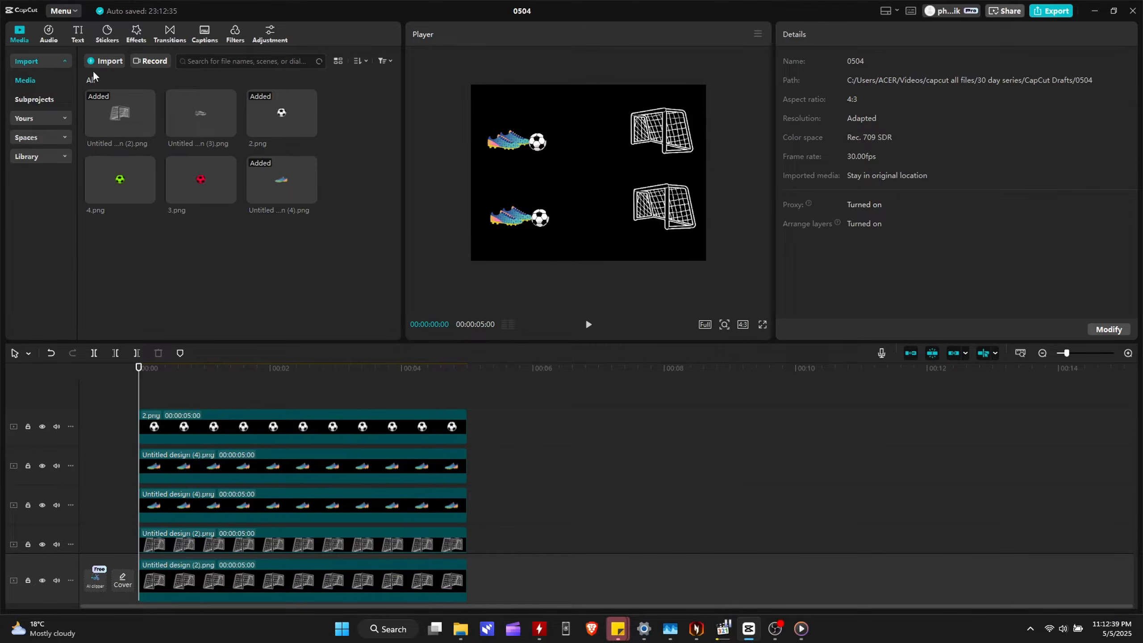
- Add a default text layer reading "This is not Failure" above the upper shoe and goal
left_click(78, 34)
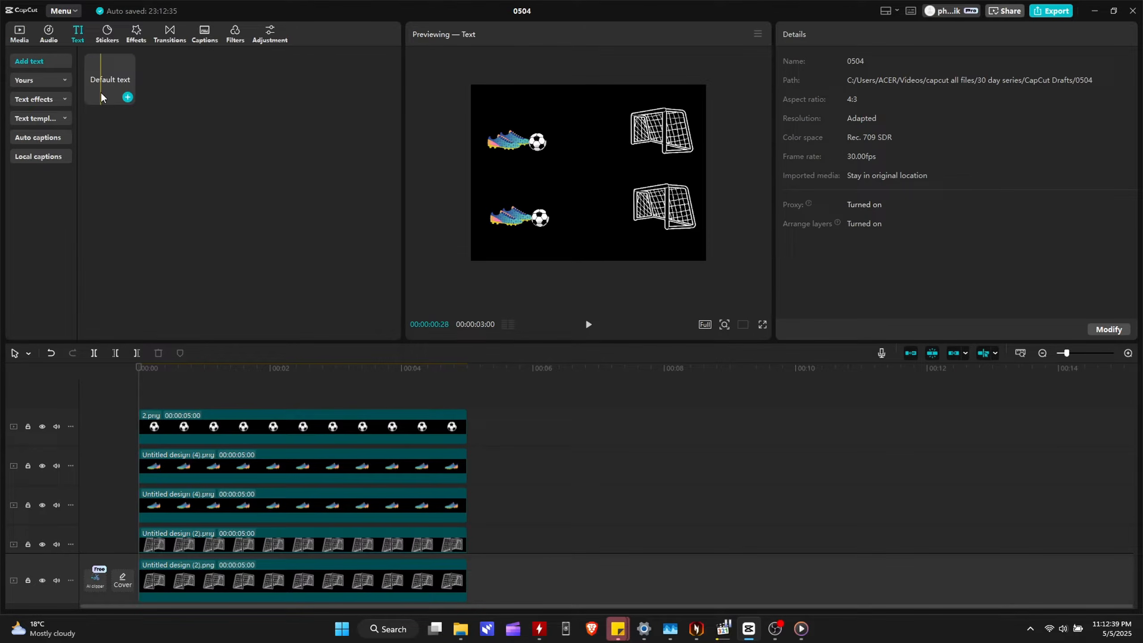
left_click(127, 97)
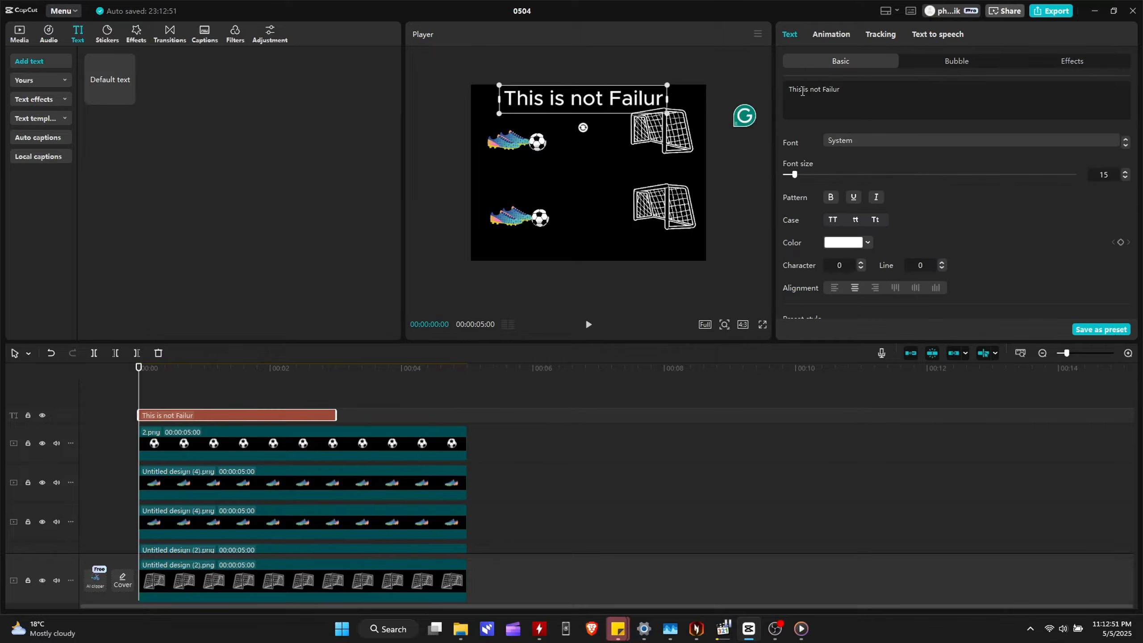
type("e")
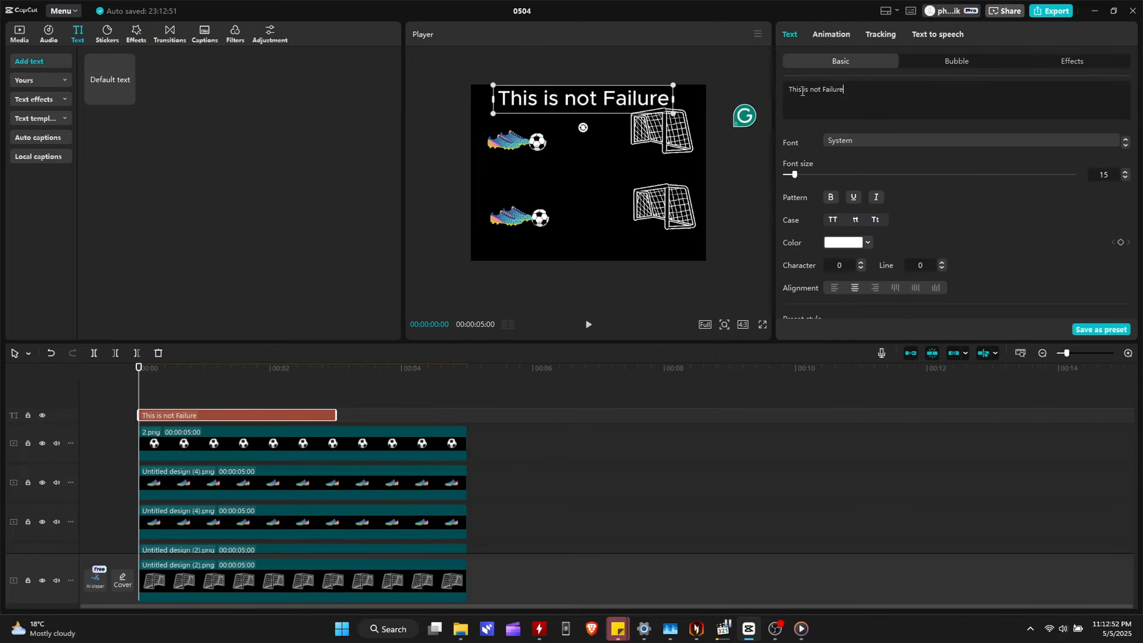
- Color the word "Failure" in the title red (E63C3C)
double_click(834, 90)
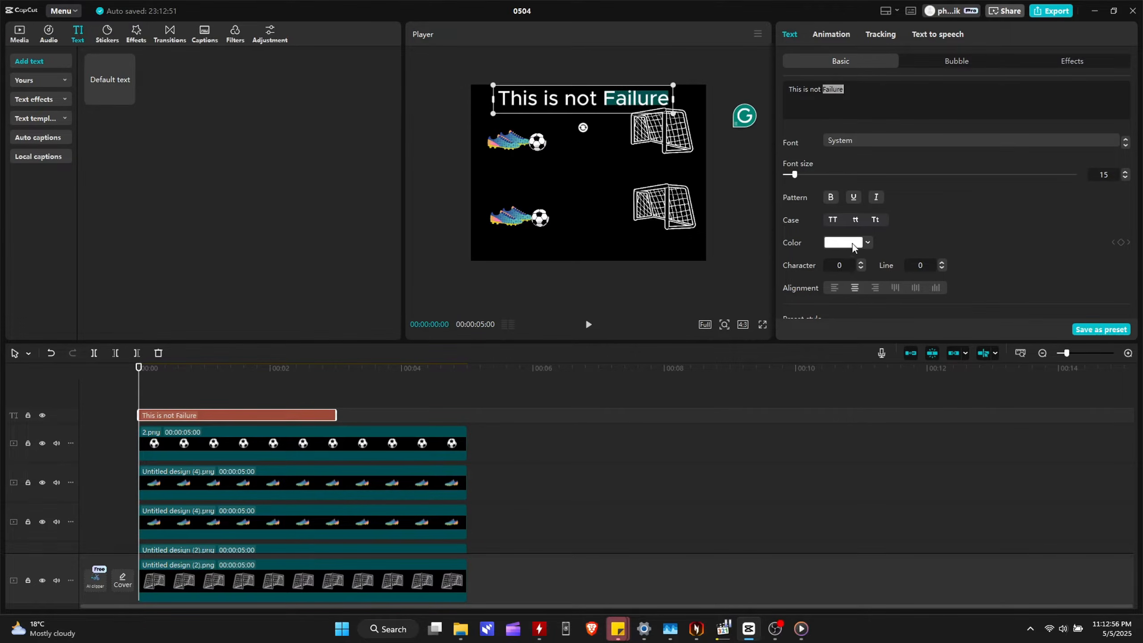
left_click(852, 243)
left_click(895, 267)
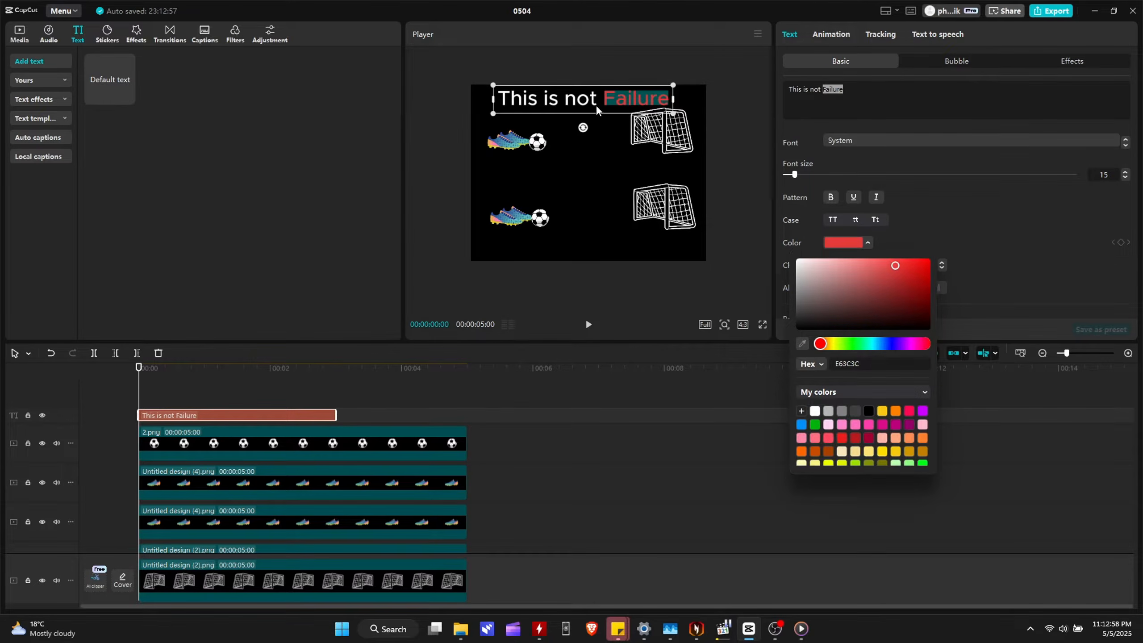
left_click(627, 151)
left_click(604, 97)
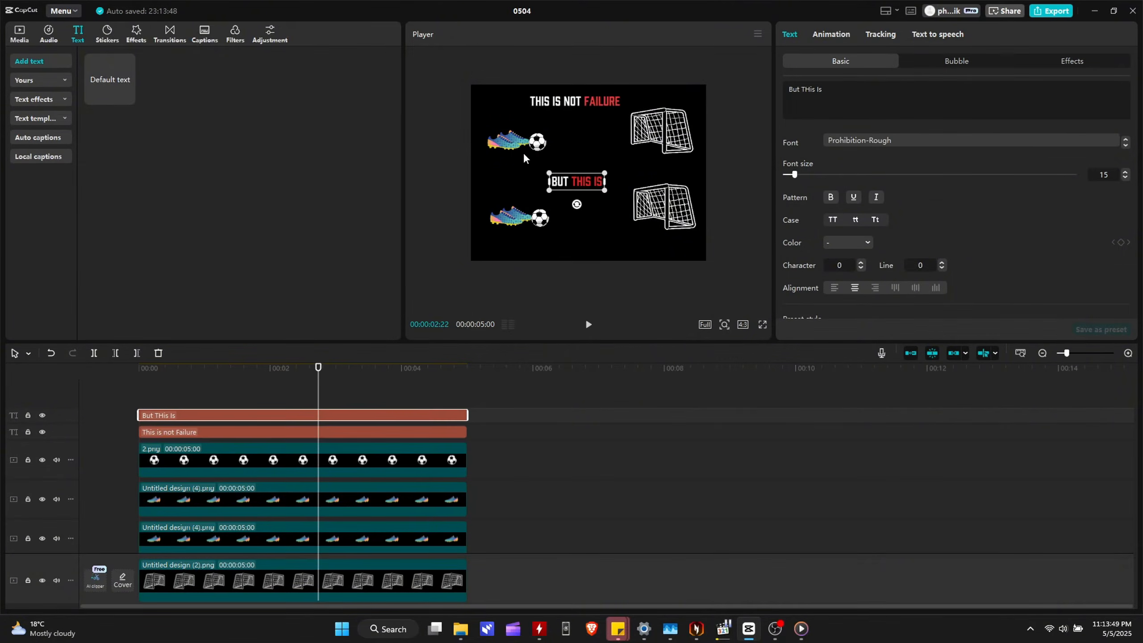
- Add a Transform keyframe to one of the upper shoe layers at the start of the timeline
left_click(523, 152)
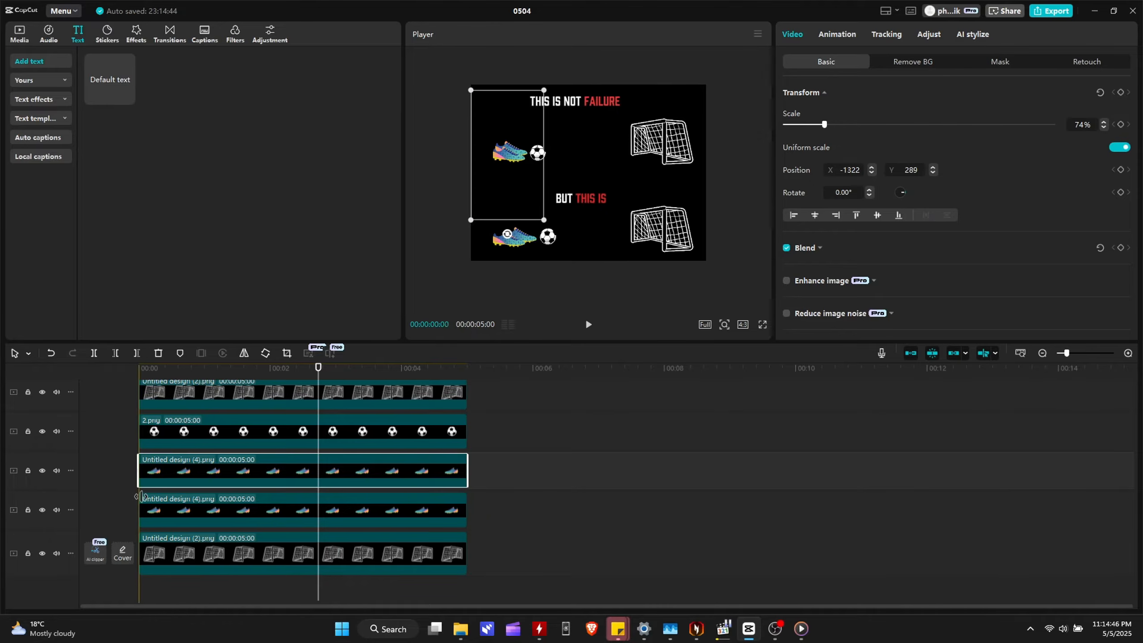
left_click(140, 480)
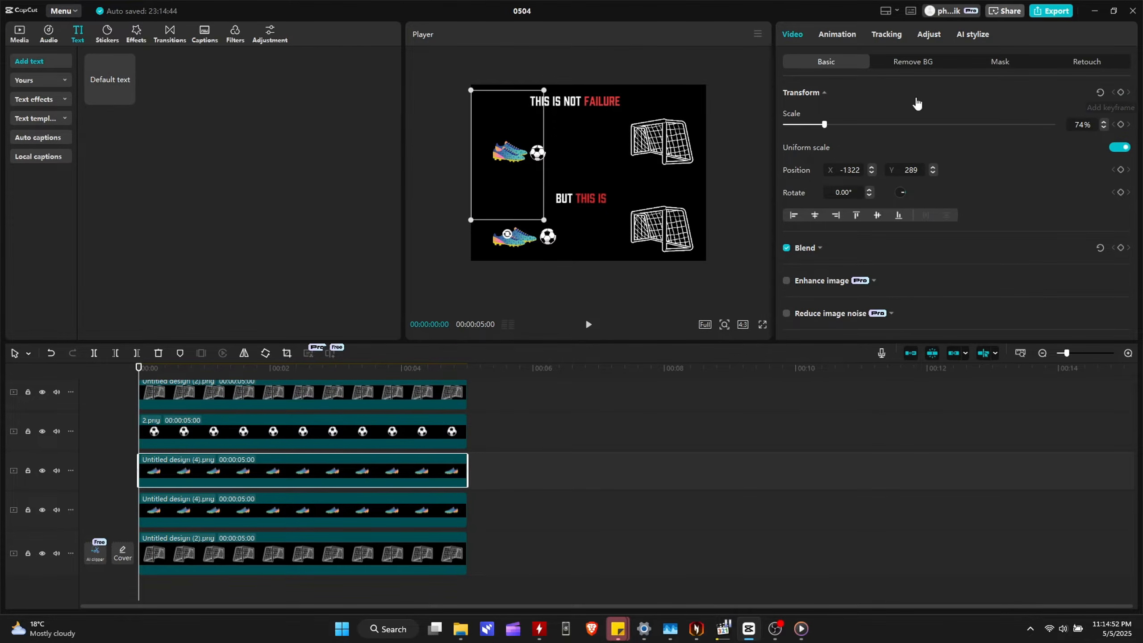
left_click(418, 252)
left_click(216, 471)
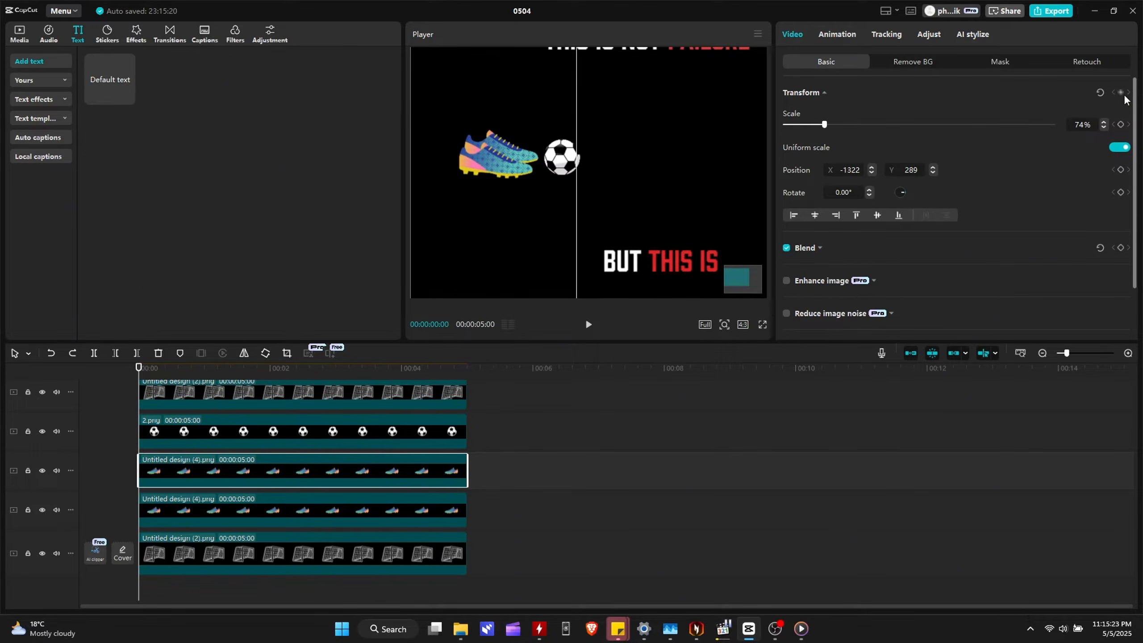
left_click(1121, 93)
- At 00:00:00:09, keyframe the shoe pulled back to about X -1448, Y 310 and rotated to 5°
key("space")
key("space")
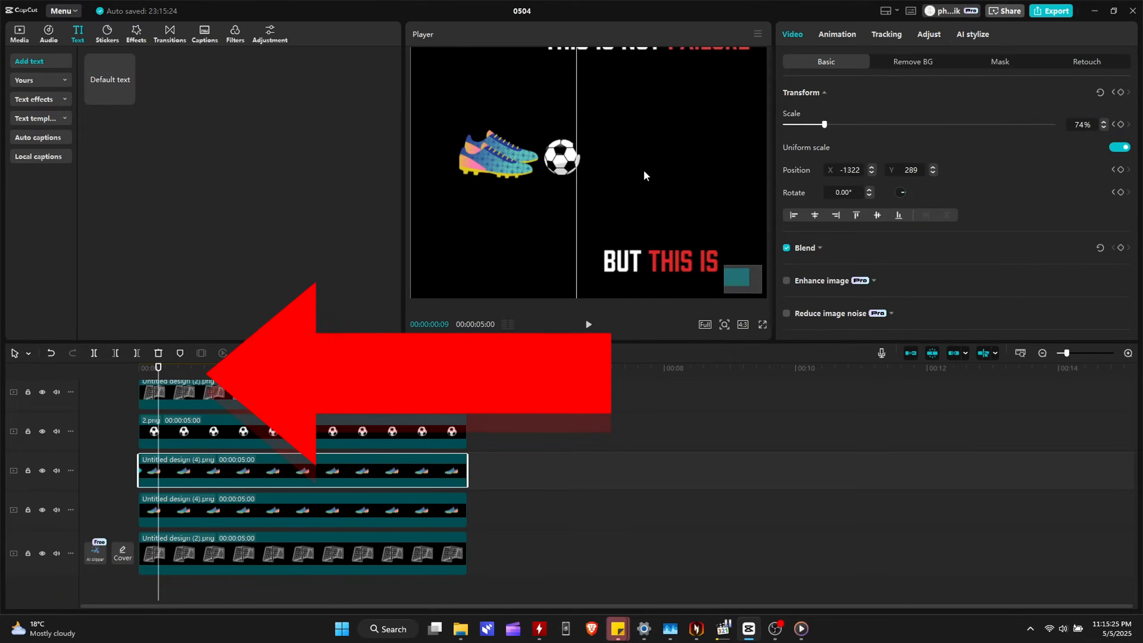
left_click_drag(520, 173, 504, 173)
left_click(869, 195)
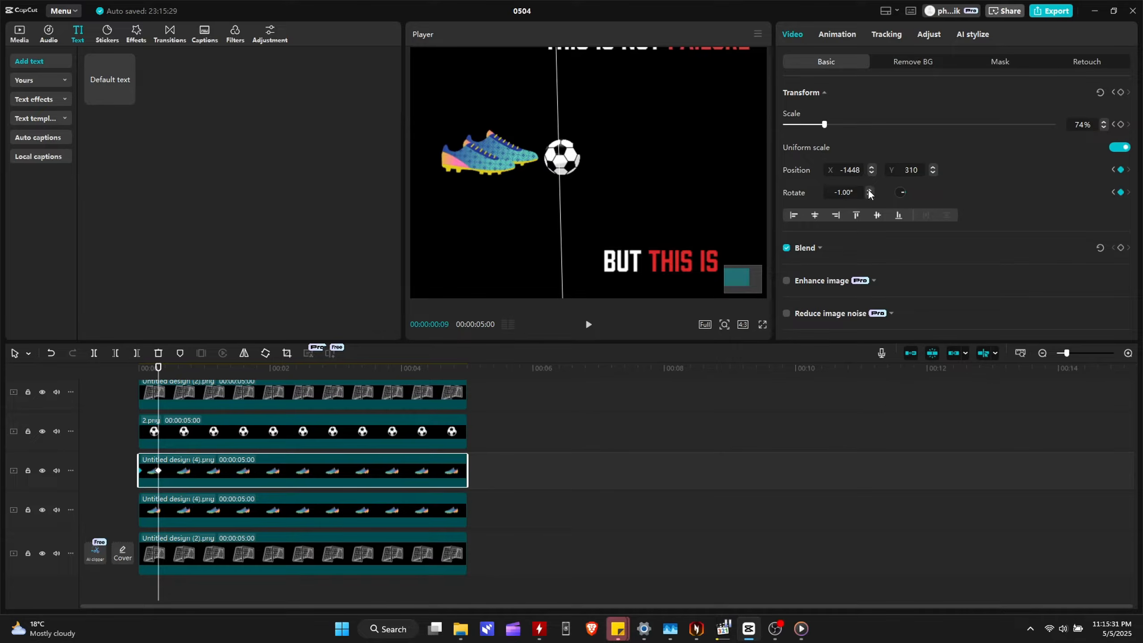
left_click(868, 189)
left_click(868, 189)
left_click(869, 189)
left_click(868, 190)
left_click(868, 189)
left_click(869, 189)
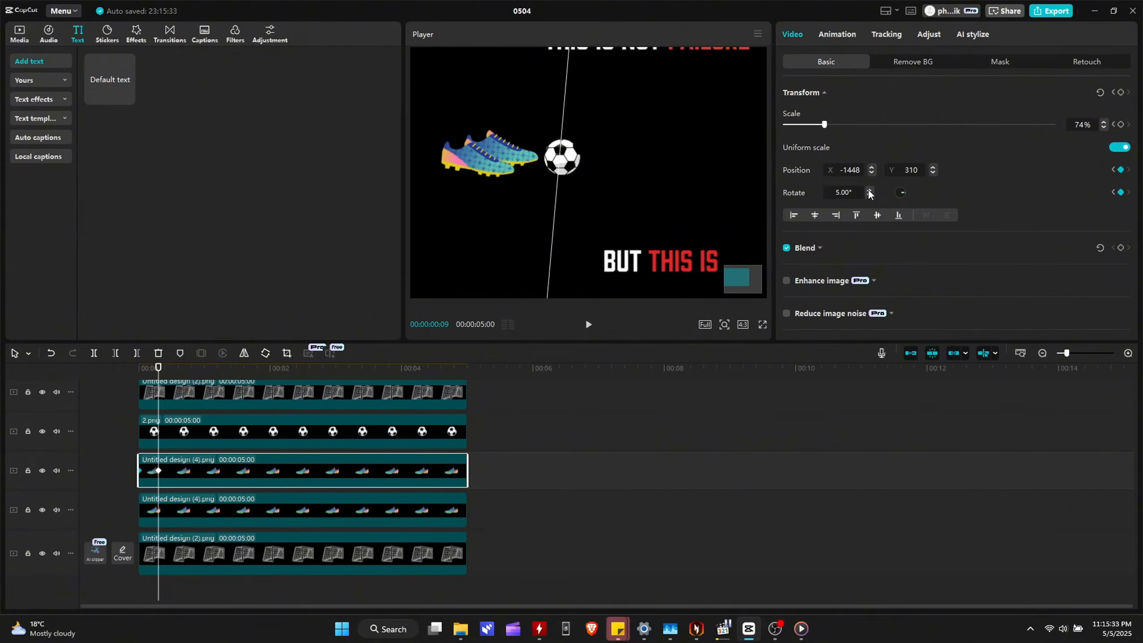
- At 00:00:00:17, keyframe the shoe farther back and higher at about X -1497, Y 370
key("Right")
key("Right")
key("Right")
key("Right")
key("Right")
key("Right")
key("Right")
key("Right")
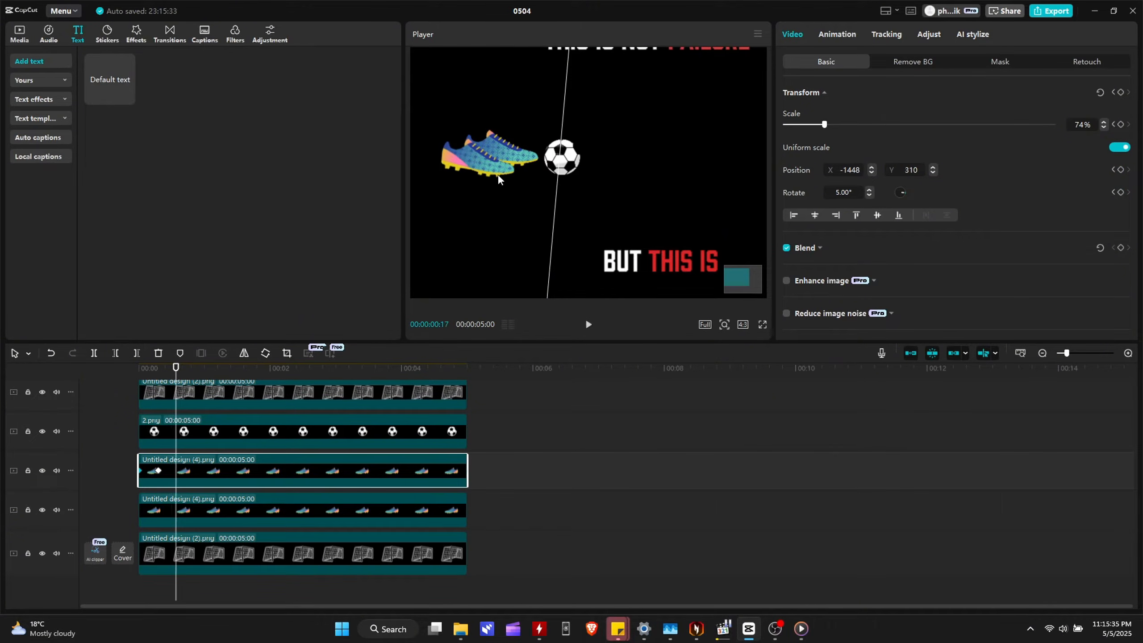
left_click_drag(499, 176, 491, 166)
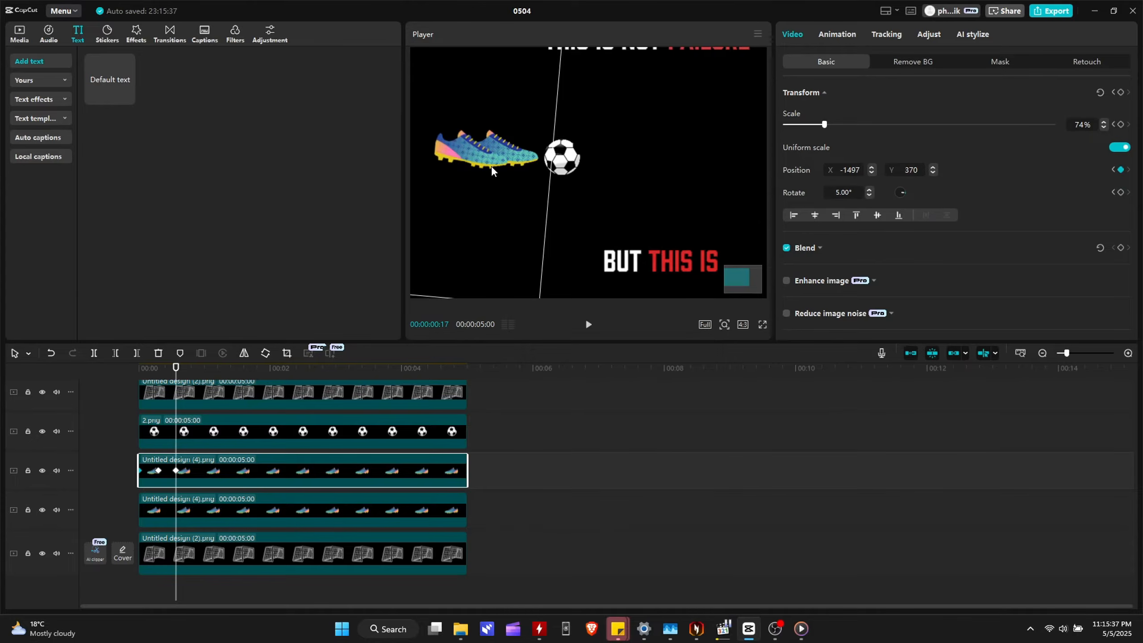
- At 00:00:01:02, keyframe the upper shoe rotated to 6° and pulled farther back to about X -1584, Y 404
key("Right")
key("Right")
key("Right")
key("Right")
key("Right")
key("Right")
key("Right")
key("Right")
key("Right")
key("Right")
key("Right")
key("Right")
key("Right")
key("Right")
key("Right")
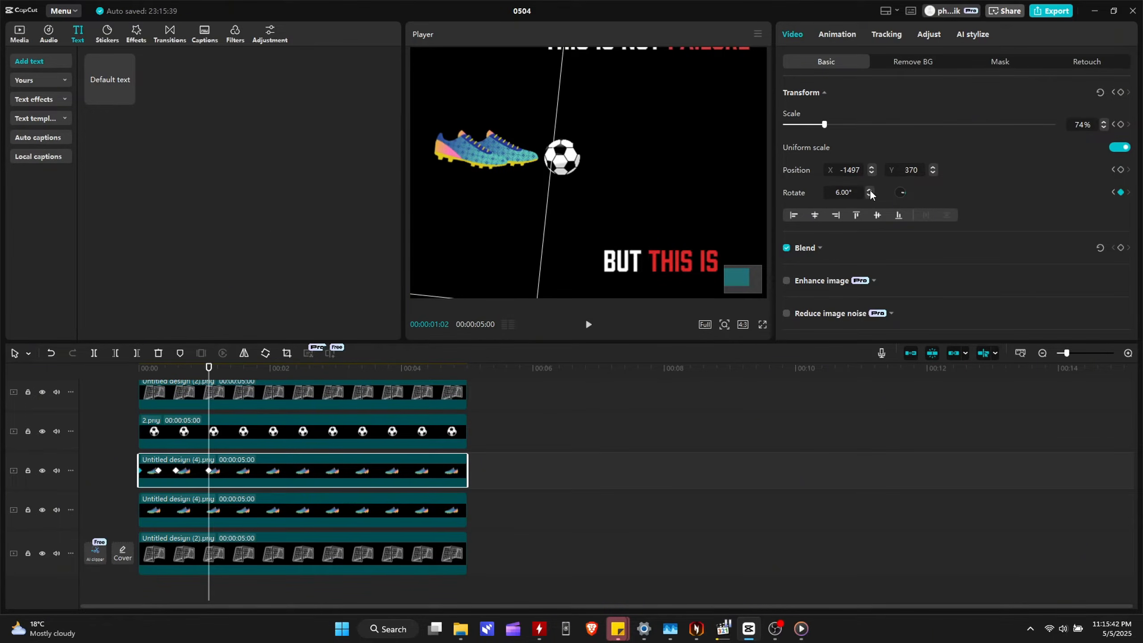
left_click_drag(491, 173, 475, 161)
- At 00:00:01:22, keyframe the upper shoe swung forward to the ball at about X -1207, Y 327
key("Right")
key("Right")
key("Right")
key("Right")
key("Right")
key("Right")
key("Right")
key("Right")
key("Right")
key("Right")
key("Right")
key("Right")
key("Right")
key("Right")
key("Right")
key("Right")
key("Right")
key("Right")
key("Right")
key("Right")
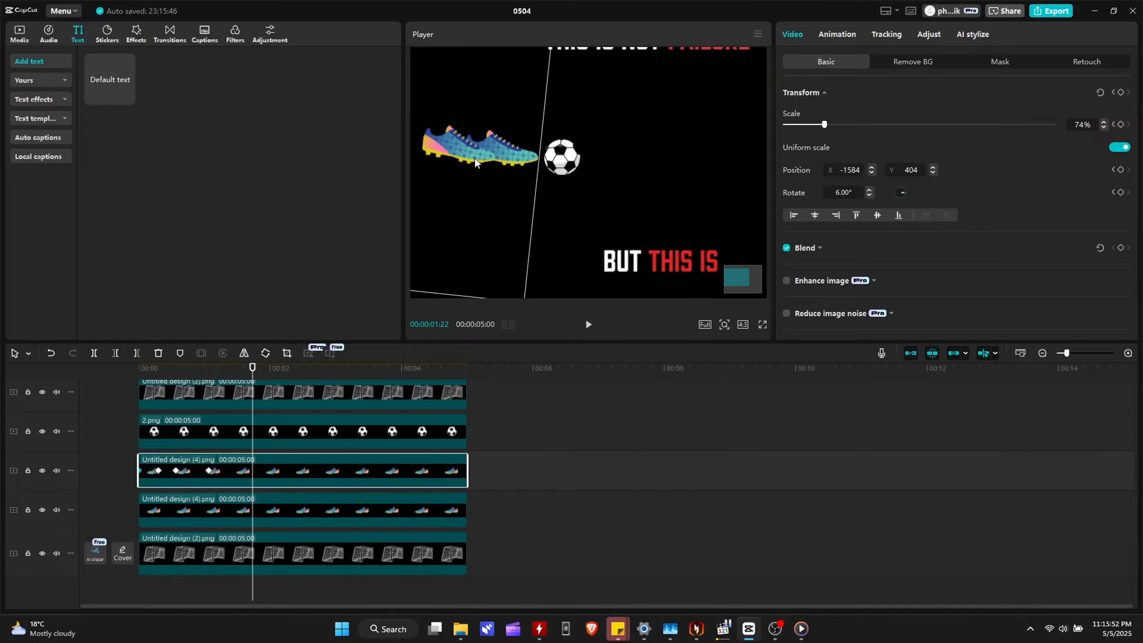
left_click_drag(476, 160, 529, 171)
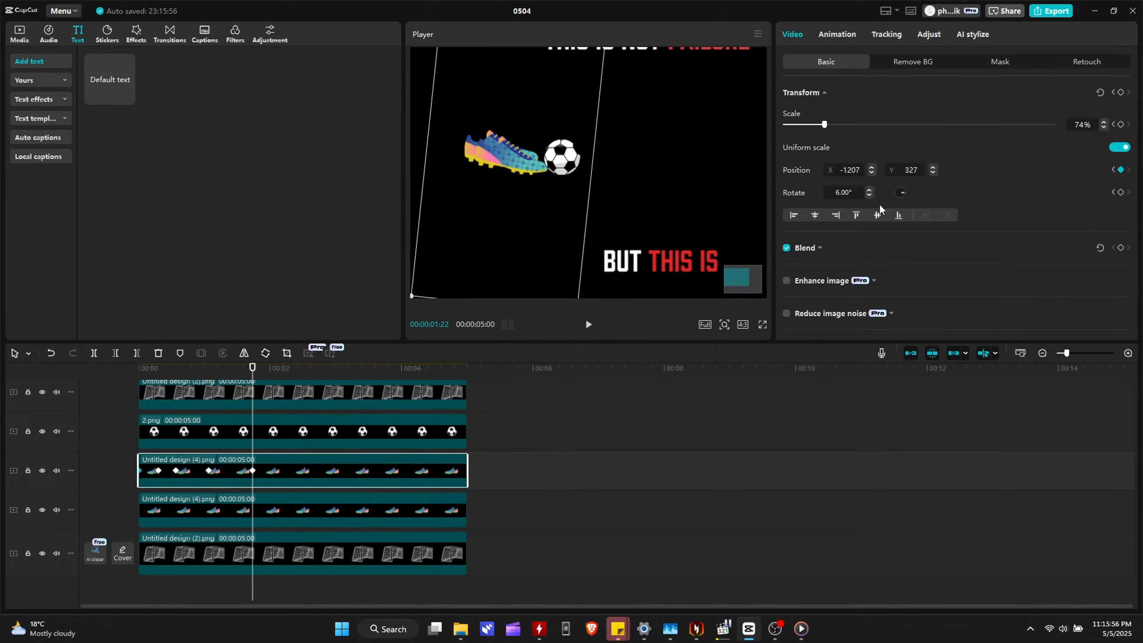
- Rotate the upper shoe to 2.5° at 00:00:01:22 and lower it to about X -1205, Y 285
left_click(868, 194)
left_click(867, 194)
left_click(867, 194)
left_click(867, 194)
left_click(867, 195)
left_click(866, 195)
left_click(866, 195)
left_click_drag(529, 173, 529, 178)
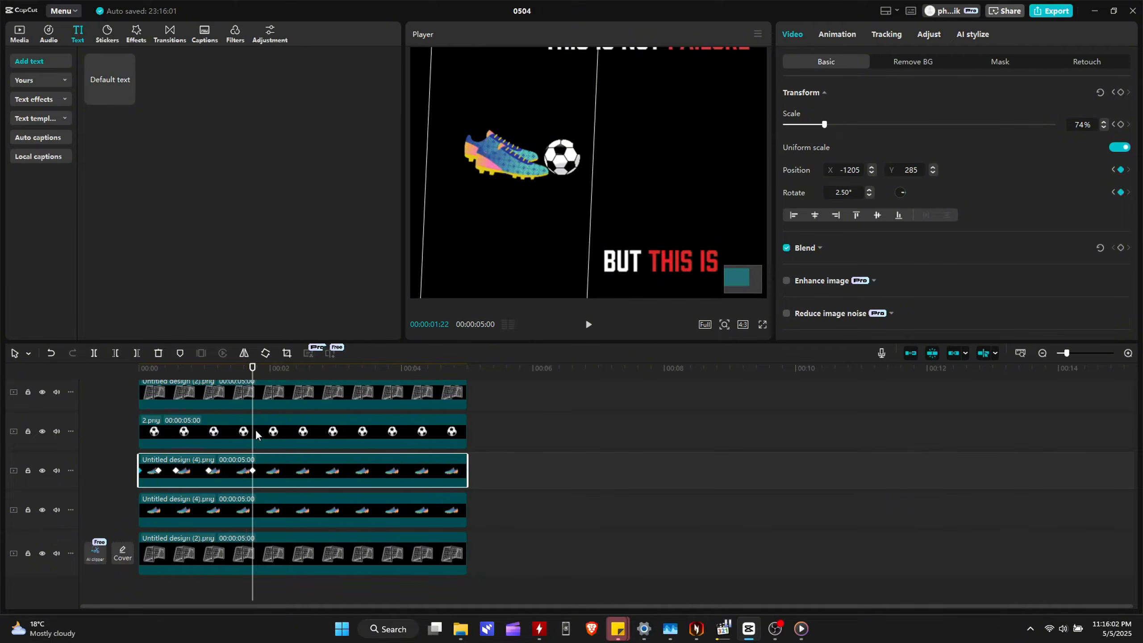
- Add a Transform keyframe to the upper ball at 00:00:01:22 and move it to about X -458, Y 259 at 00:00:02:08
left_click(249, 442)
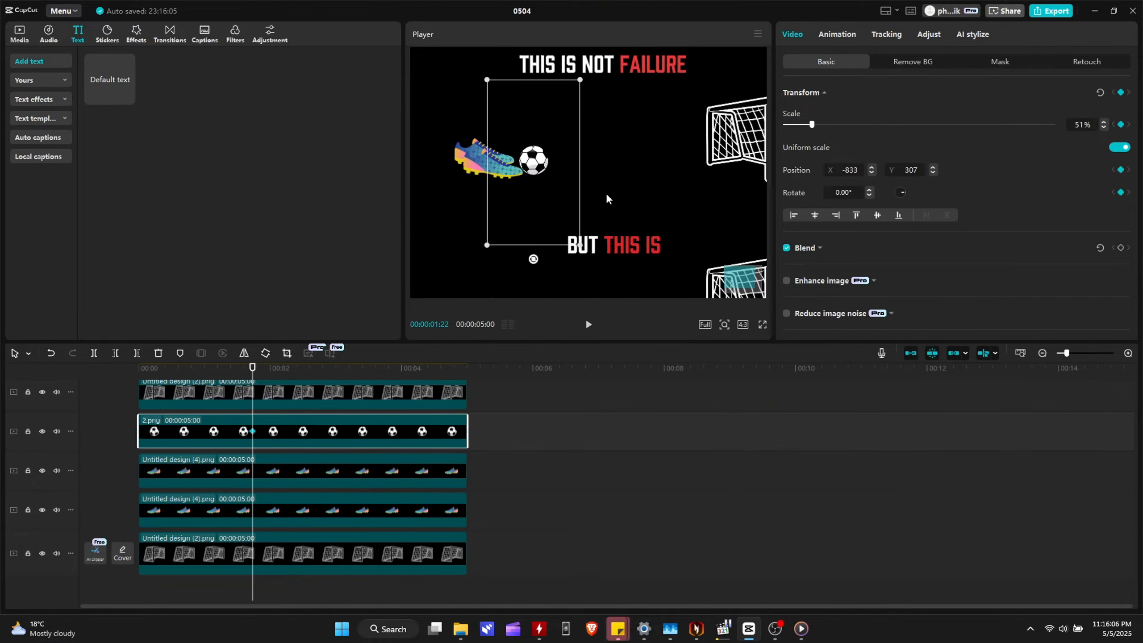
scroll(557, 185, "down", 3)
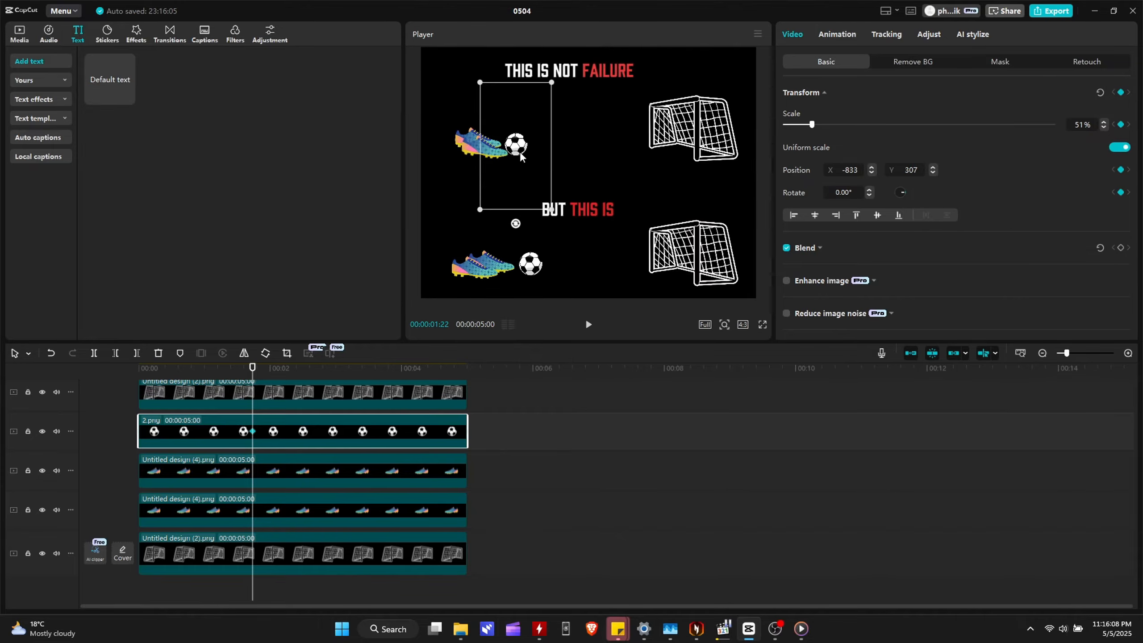
left_click_drag(539, 142, 572, 147)
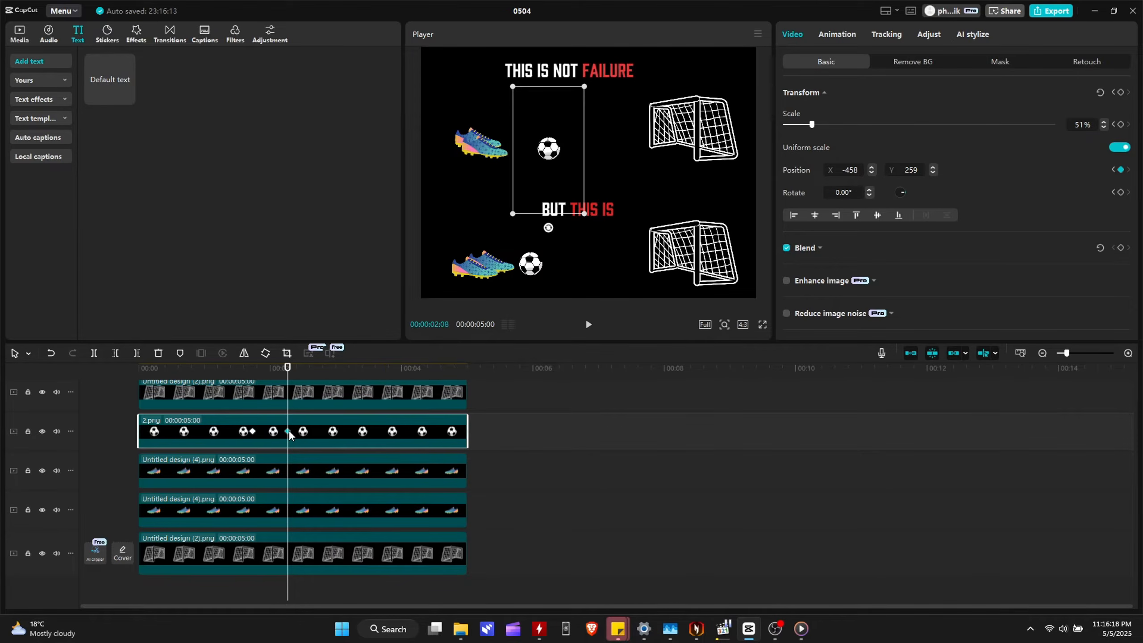
- Rotate the upper ball to 90° at 00:00:02:08 and keyframe it nearer the goal at about X 190, Y 273
left_click(870, 191)
left_click(871, 192)
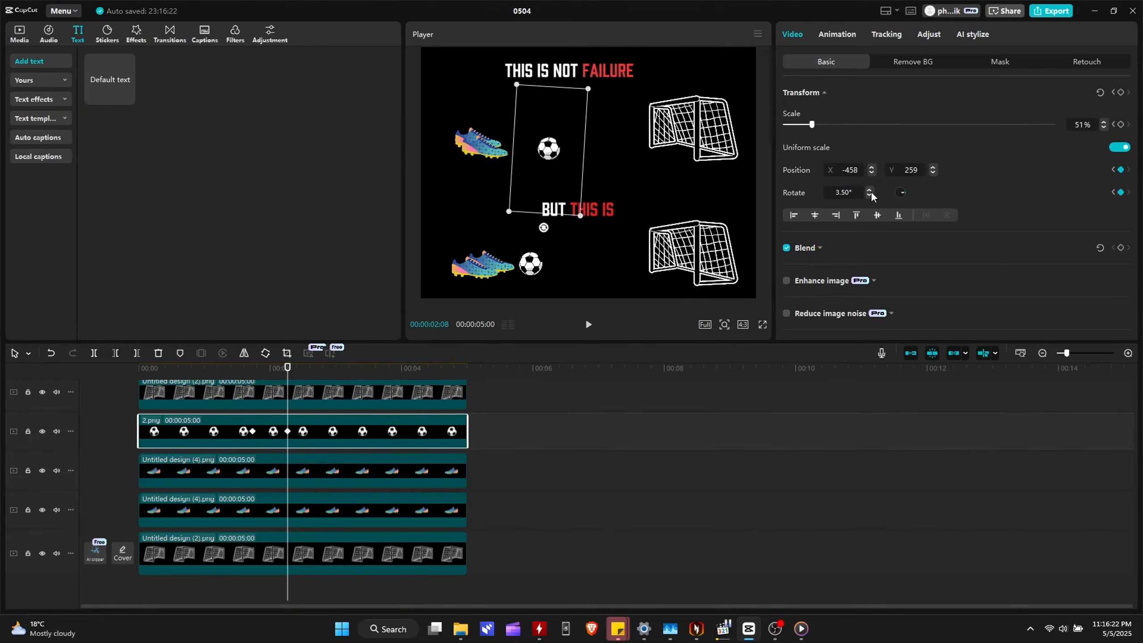
left_click(899, 195)
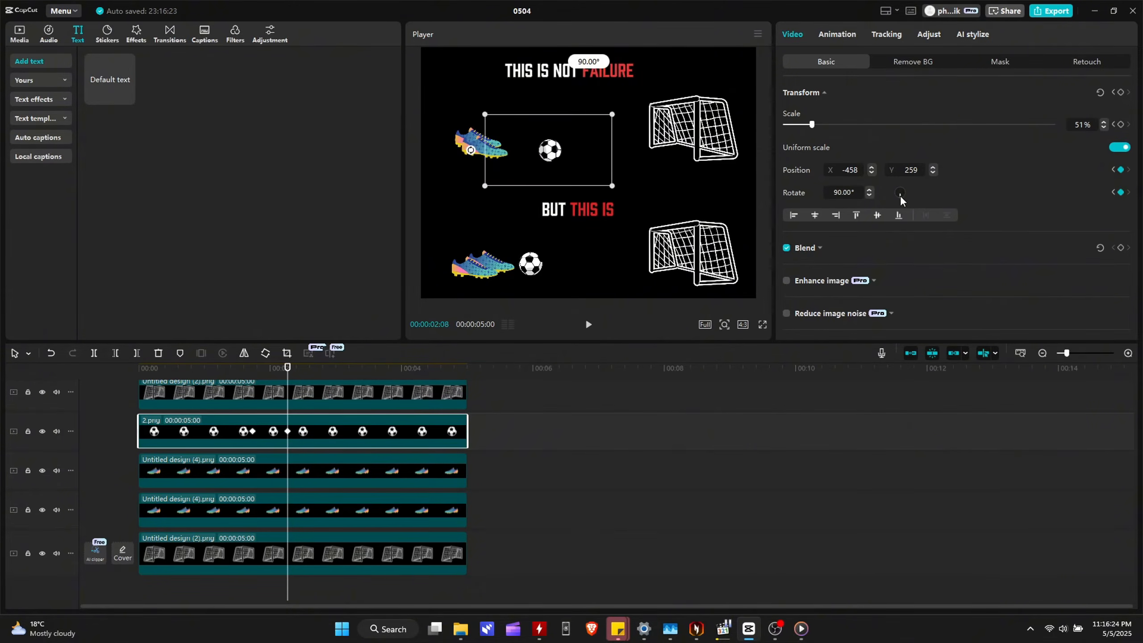
left_click_drag(569, 155, 606, 152)
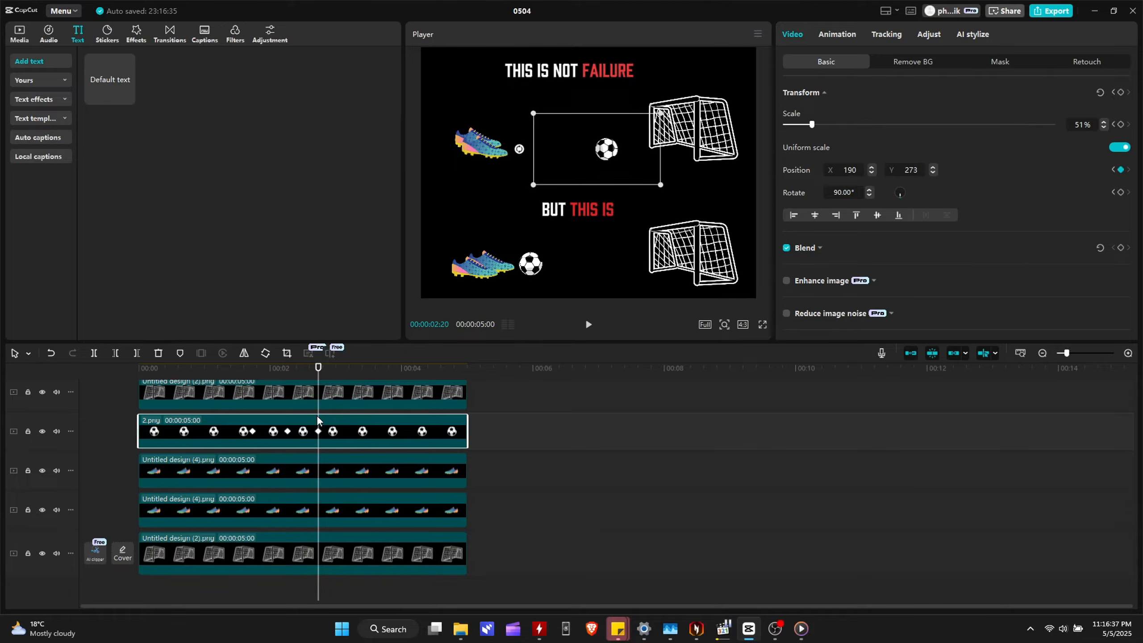
- Add the red ball image 3.png to the timeline on its own track, near the white ball's last keyframe
left_click(19, 34)
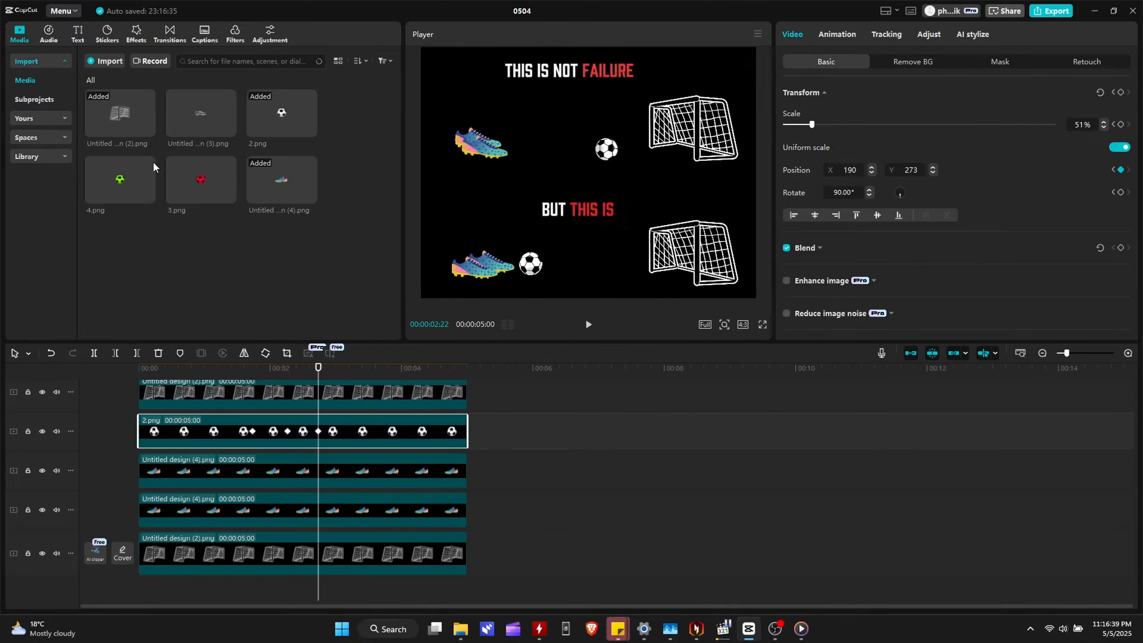
mouse_move(201, 180)
left_click_drag(201, 180, 474, 427)
left_click(323, 430)
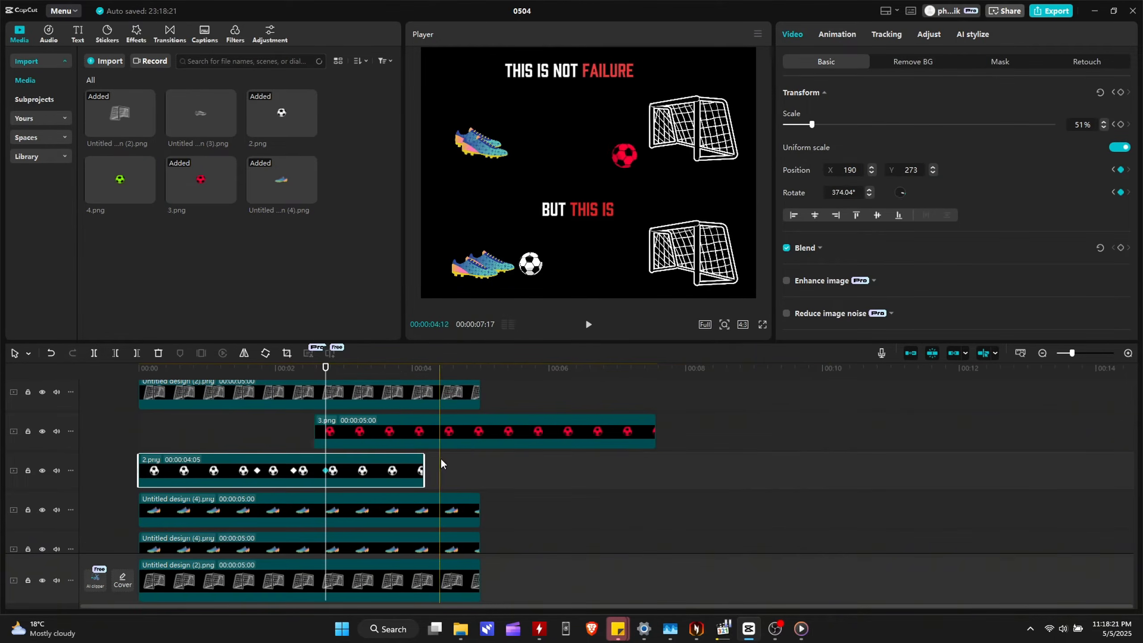
- Split the upper white ball clip at its last keyframe, at 00:00:02:22
left_click(438, 458)
left_click(334, 466)
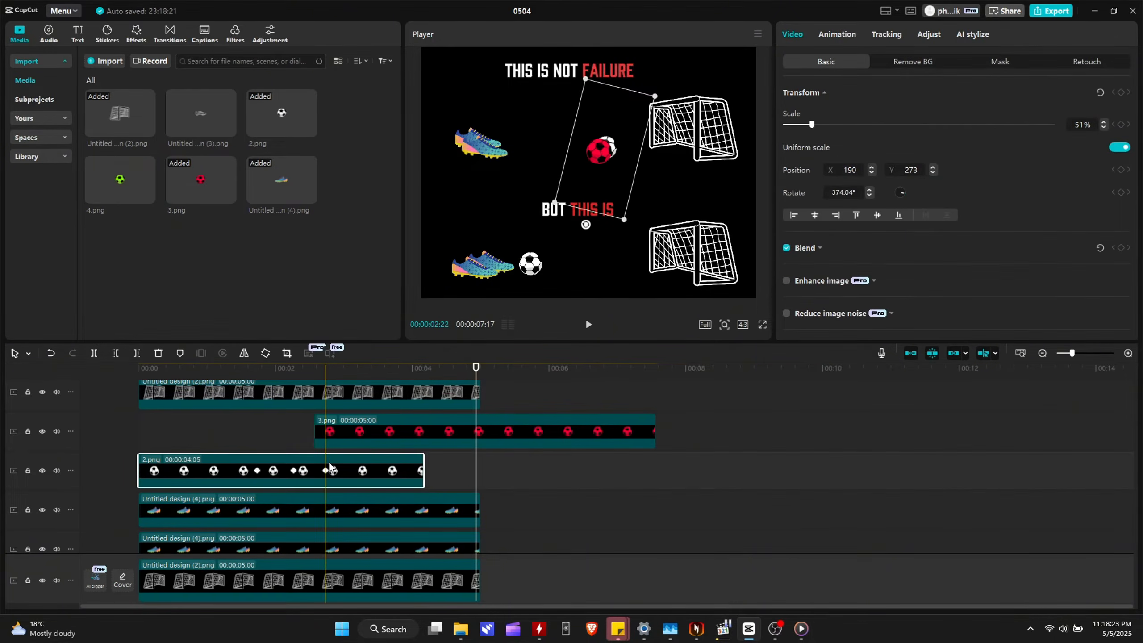
key("b")
left_click(331, 464)
key("a")
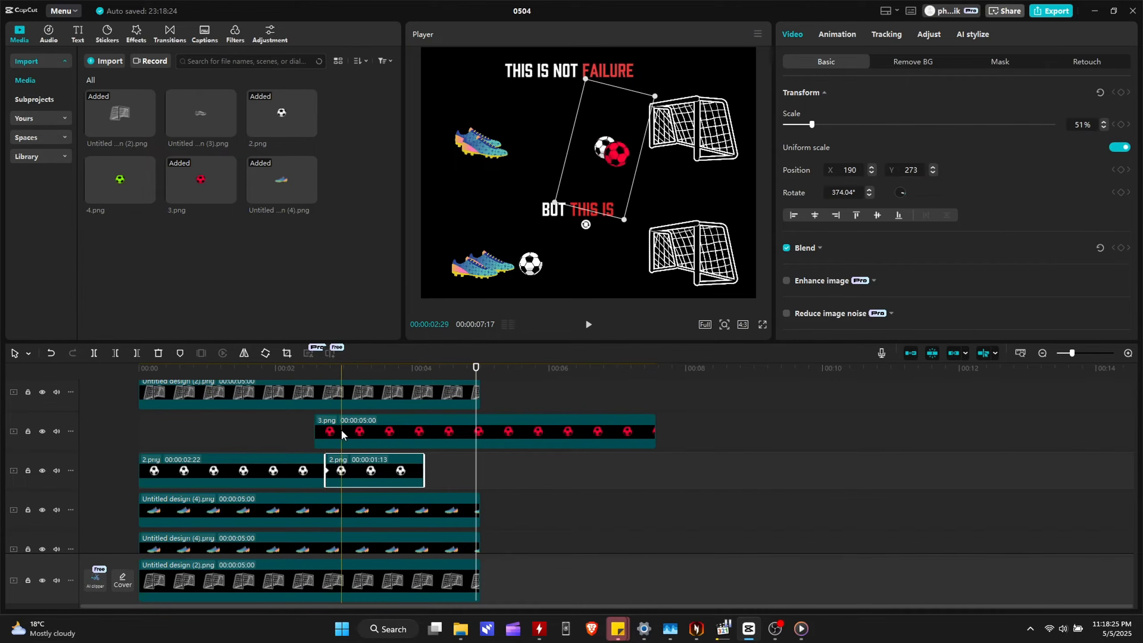
- Replace the second part of the white ball clip with 3.png, keeping the original effect, and delete the separate red ball clip
left_click(341, 431)
left_click_drag(221, 215, 349, 461)
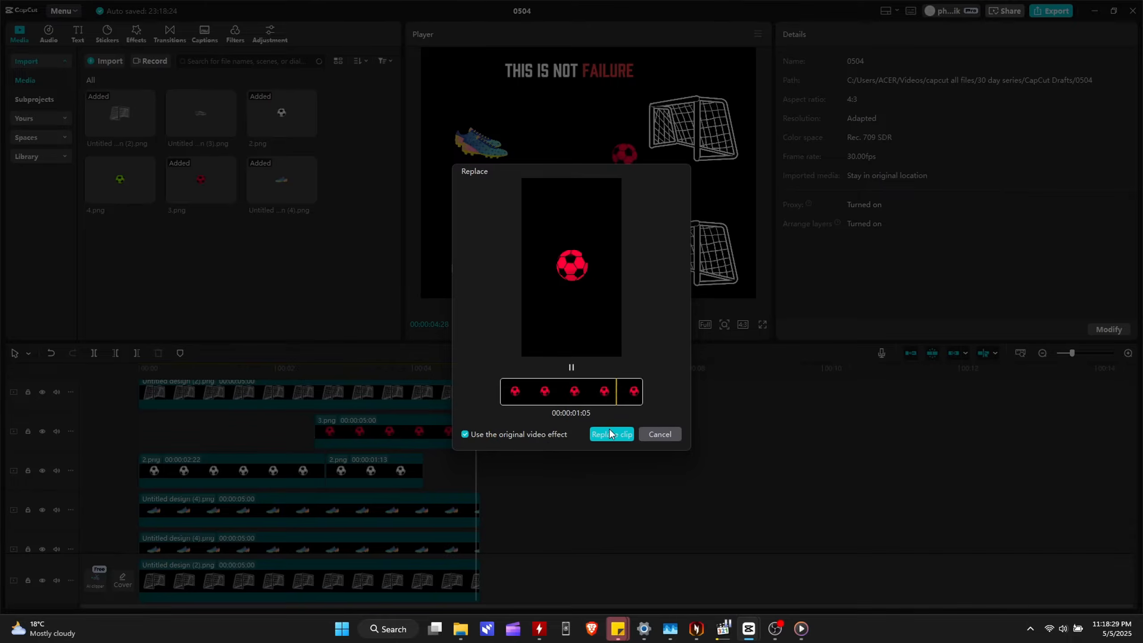
left_click(609, 432)
left_click(522, 430)
key("Delete")
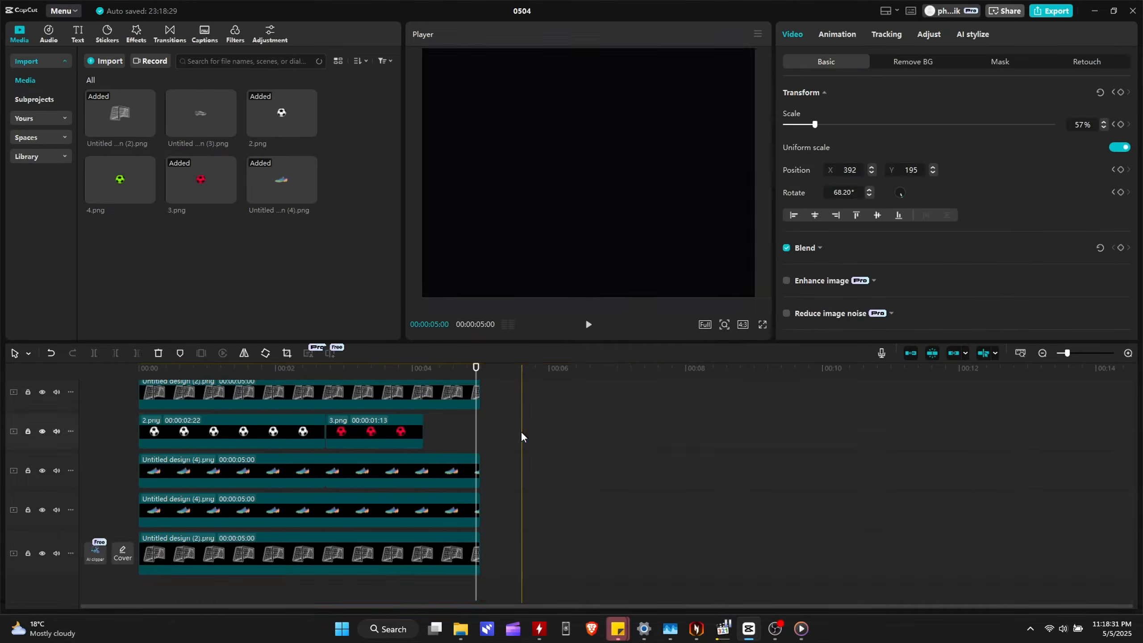
- Preview the switch from the white ball to the red ball around 00:00:02:22
left_click(318, 372)
key("space")
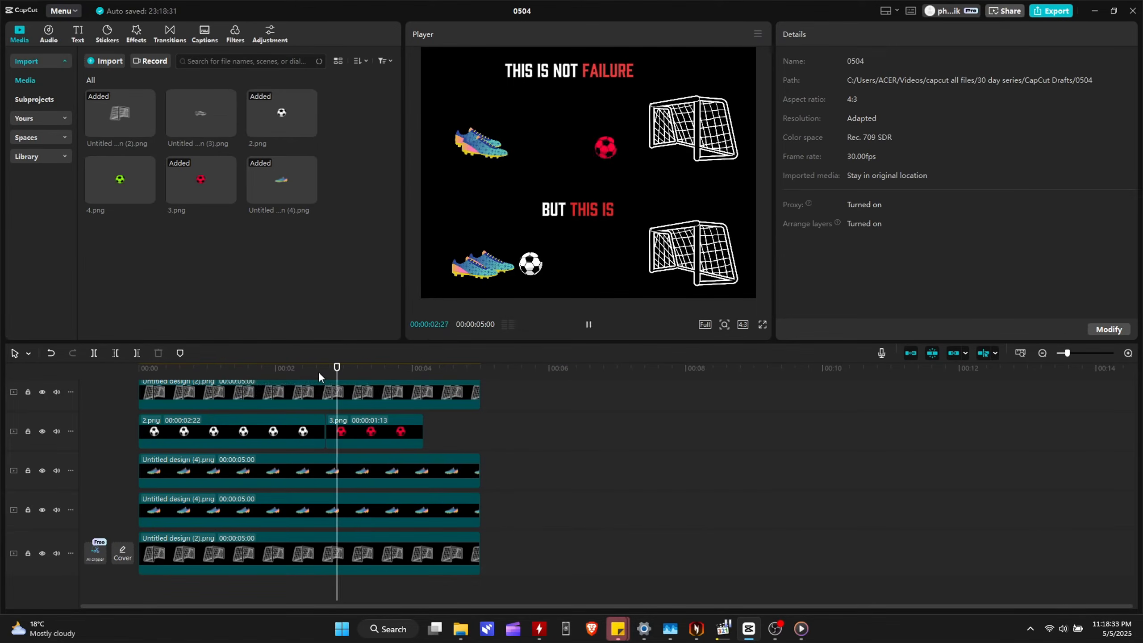
key("space")
left_click(338, 431)
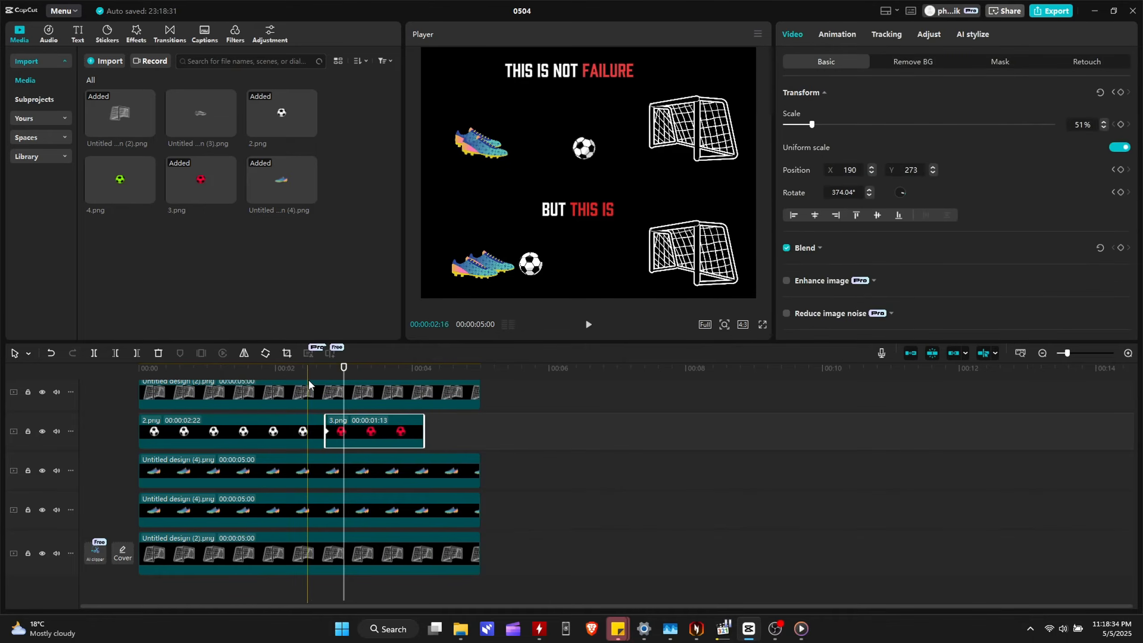
left_click(305, 432)
left_click(287, 371)
key("space")
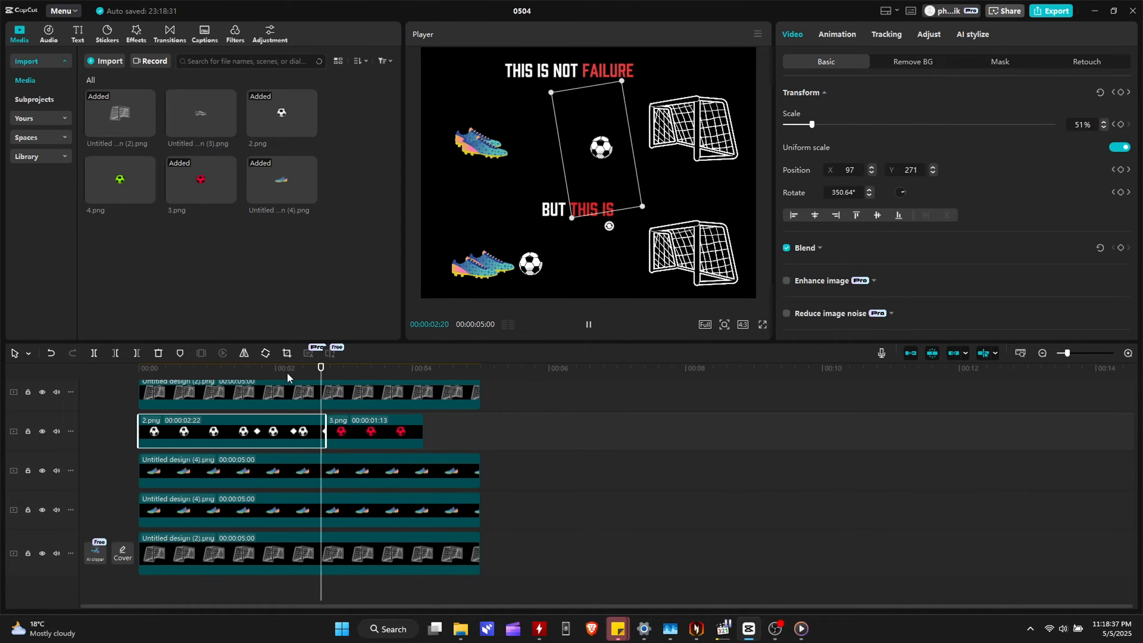
key("space")
left_click_drag(332, 373, 328, 370)
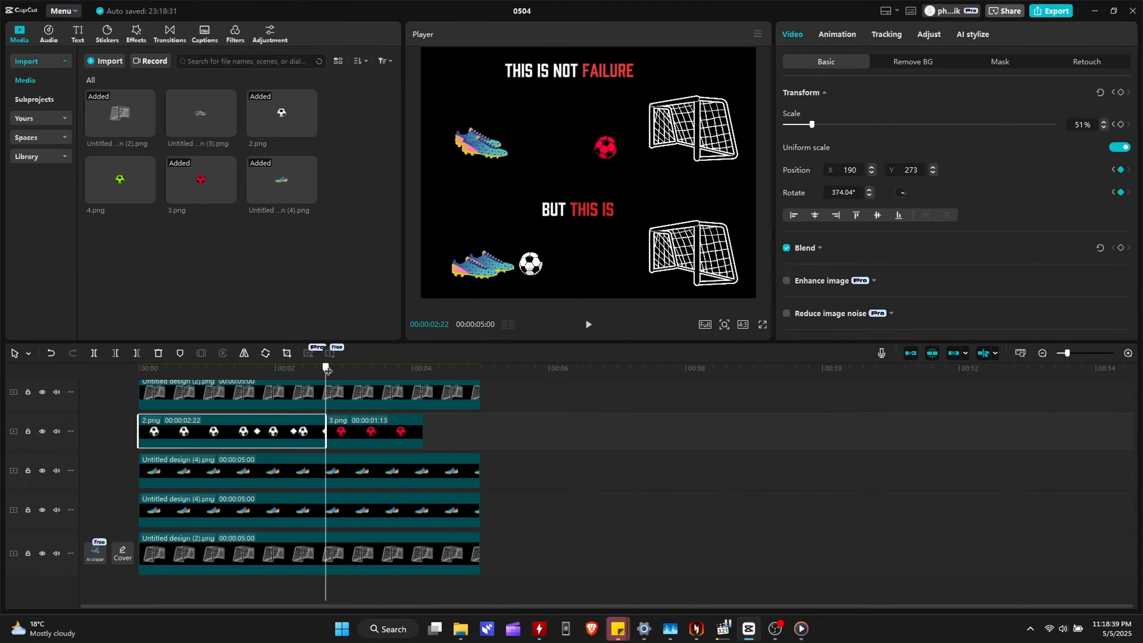
- Add a Transform keyframe at the red ball clip's start and move the ball to about X 575, Y 263 at 00:00:03:03
left_click(358, 431)
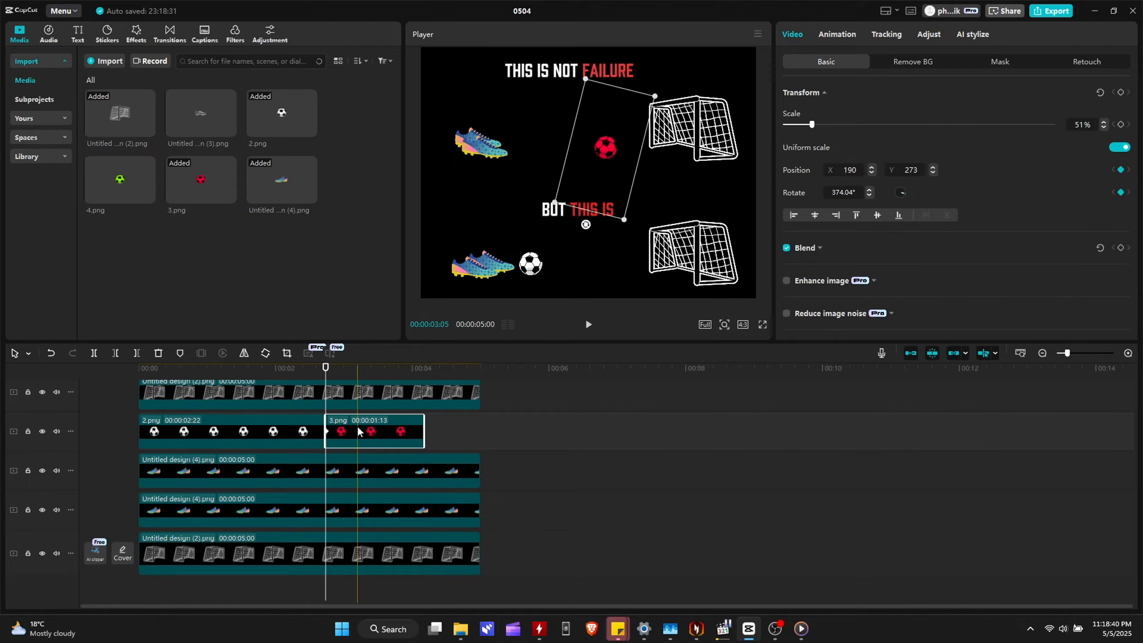
left_click(1122, 93)
key("space")
key("space")
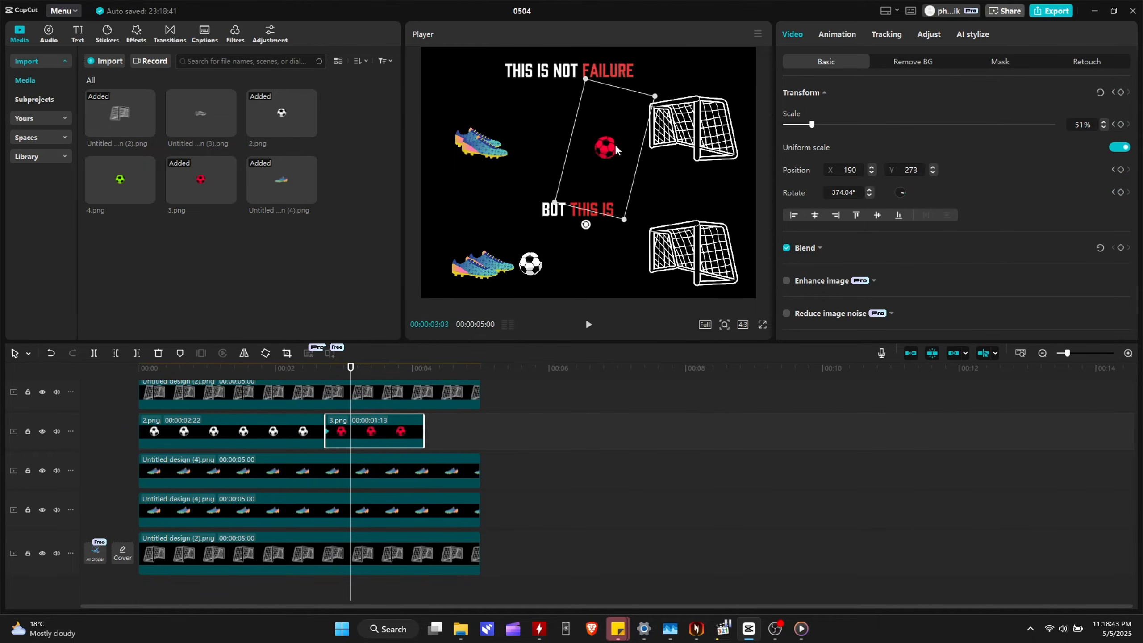
left_click_drag(616, 145, 640, 150)
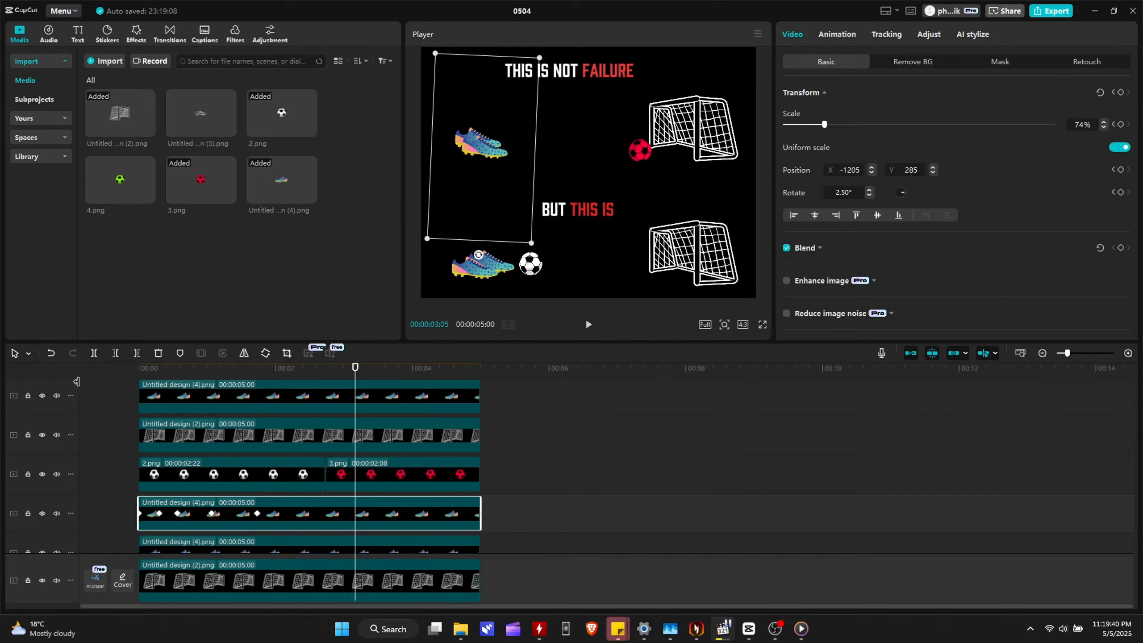
- Extend the goal clips and the lower shoe clip to 00:00:14:29
left_click(383, 466)
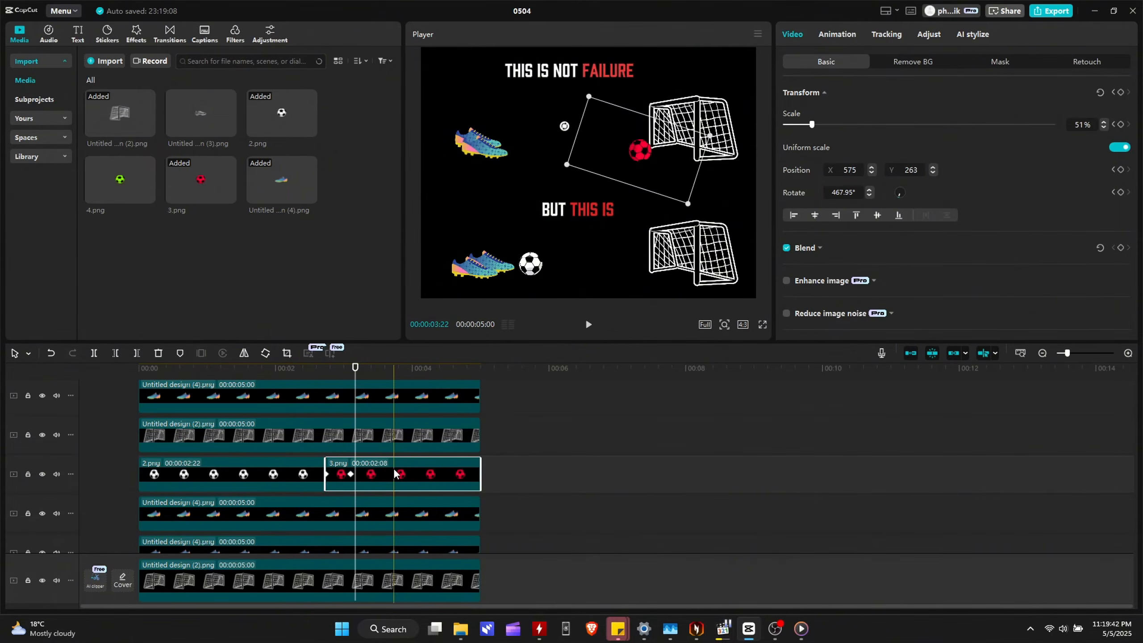
scroll(393, 468, "down", 2)
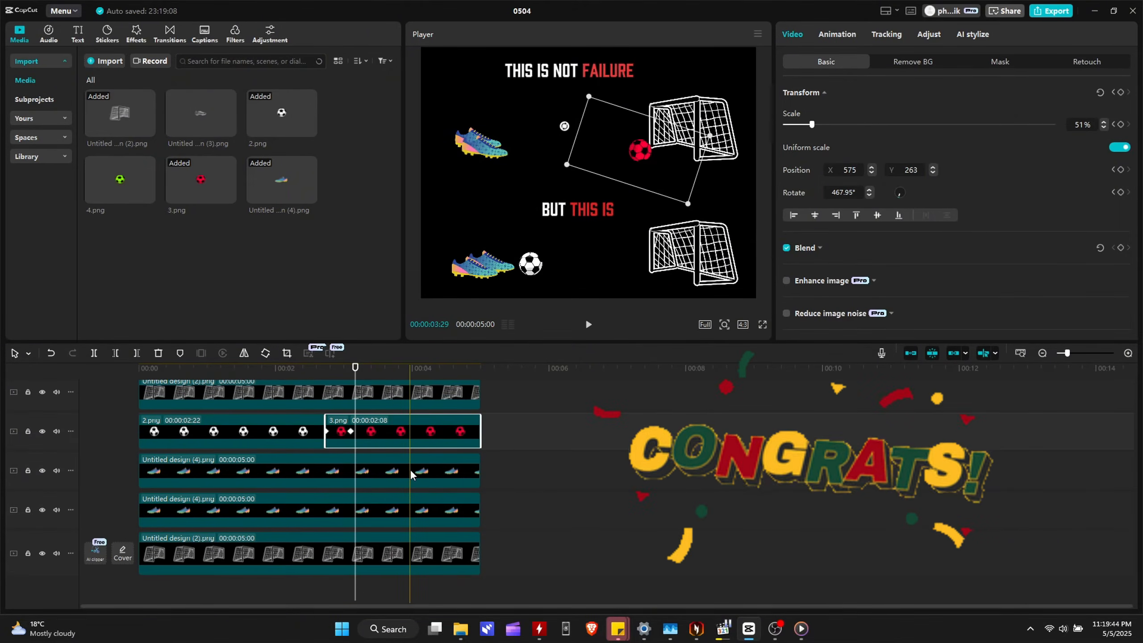
left_click(439, 482)
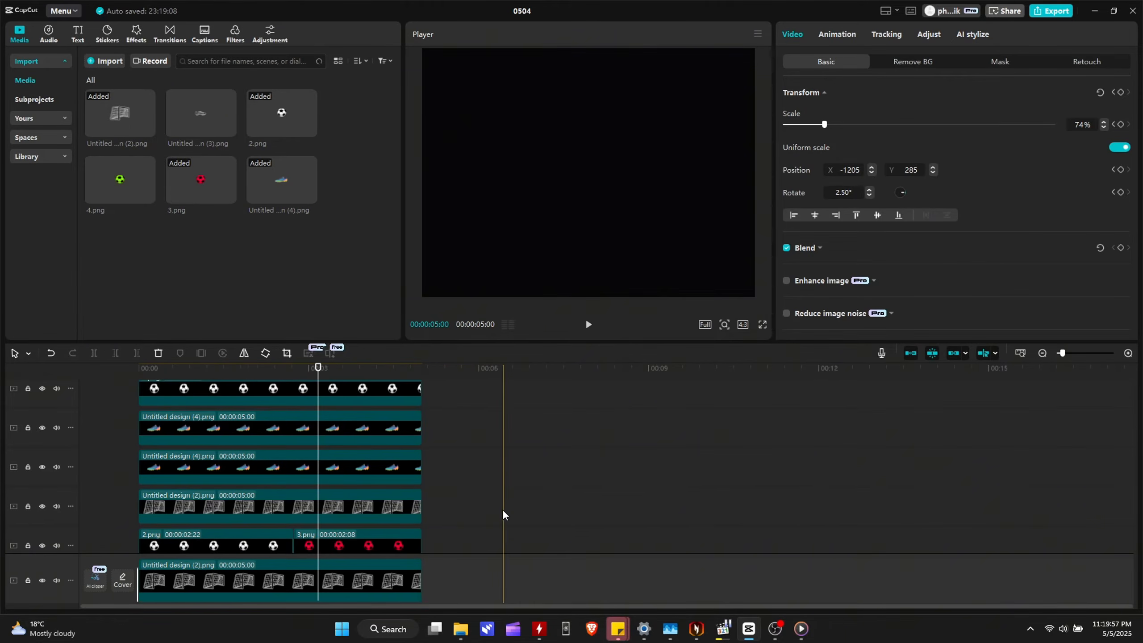
left_click_drag(501, 509, 987, 436)
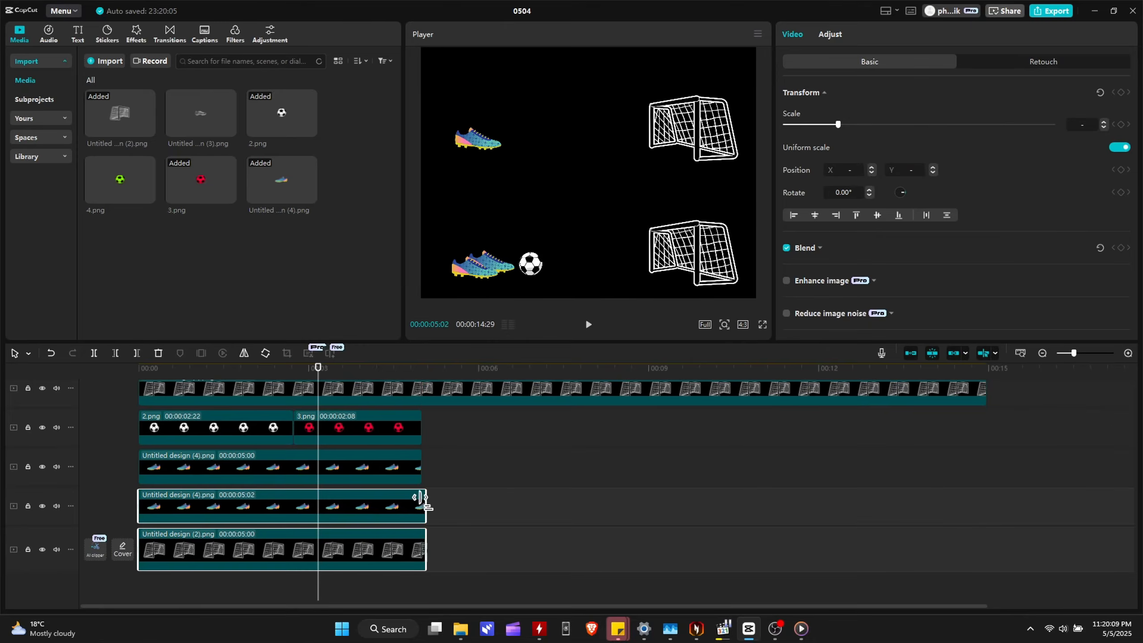
left_click_drag(420, 502, 985, 521)
- Duplicate the animated upper shoe clip and place the copy directly after the original
left_click(404, 473)
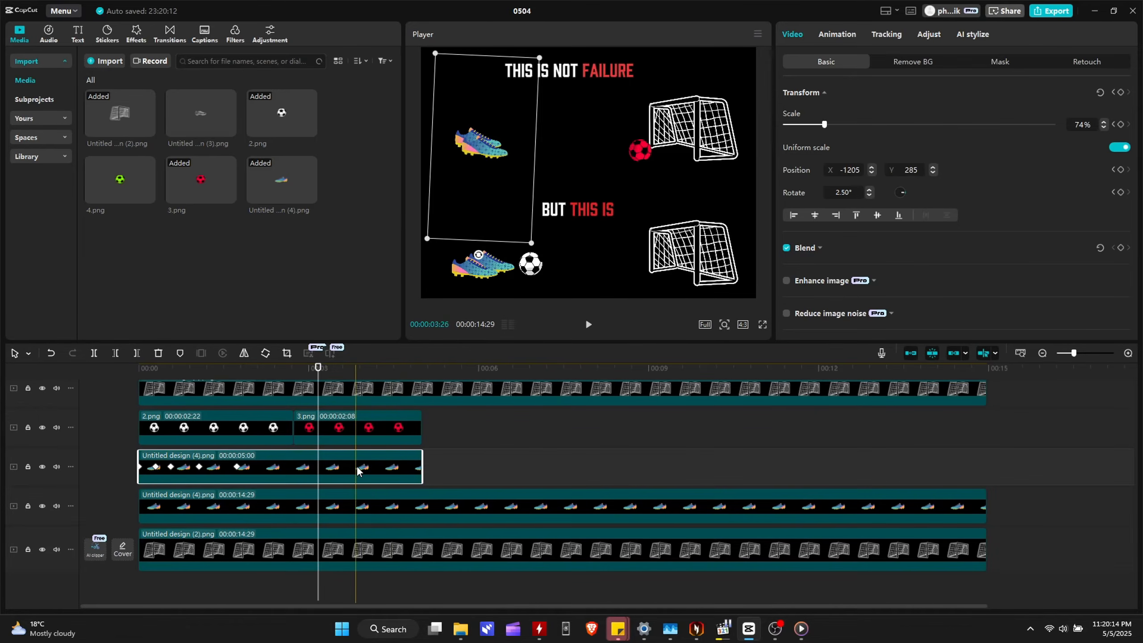
left_click_drag(357, 471, 642, 469)
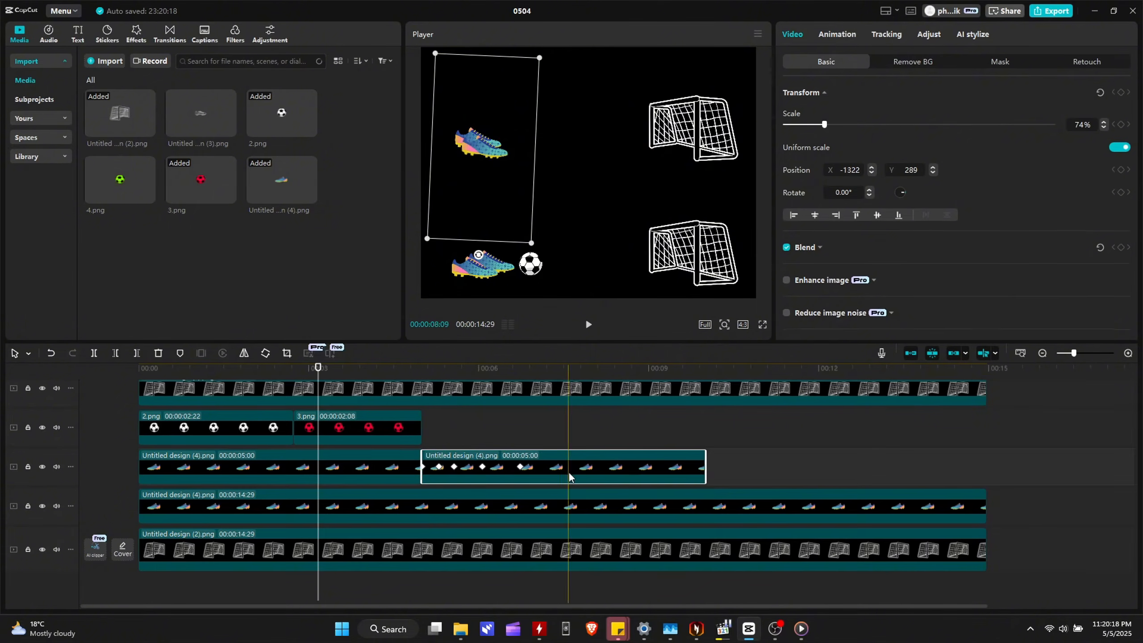
left_click(440, 429)
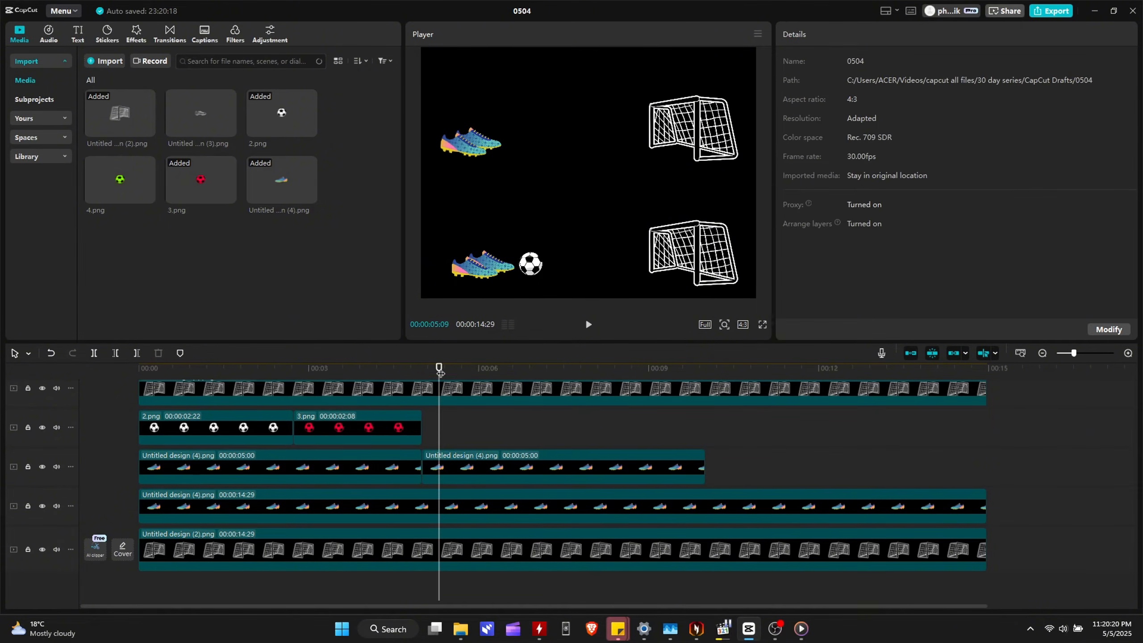
- Copy the upper white and red ball clips together onto a new track, starting just before the 5-second mark
left_click_drag(440, 374, 444, 374)
left_click(384, 427)
left_click(245, 426, "ctrl")
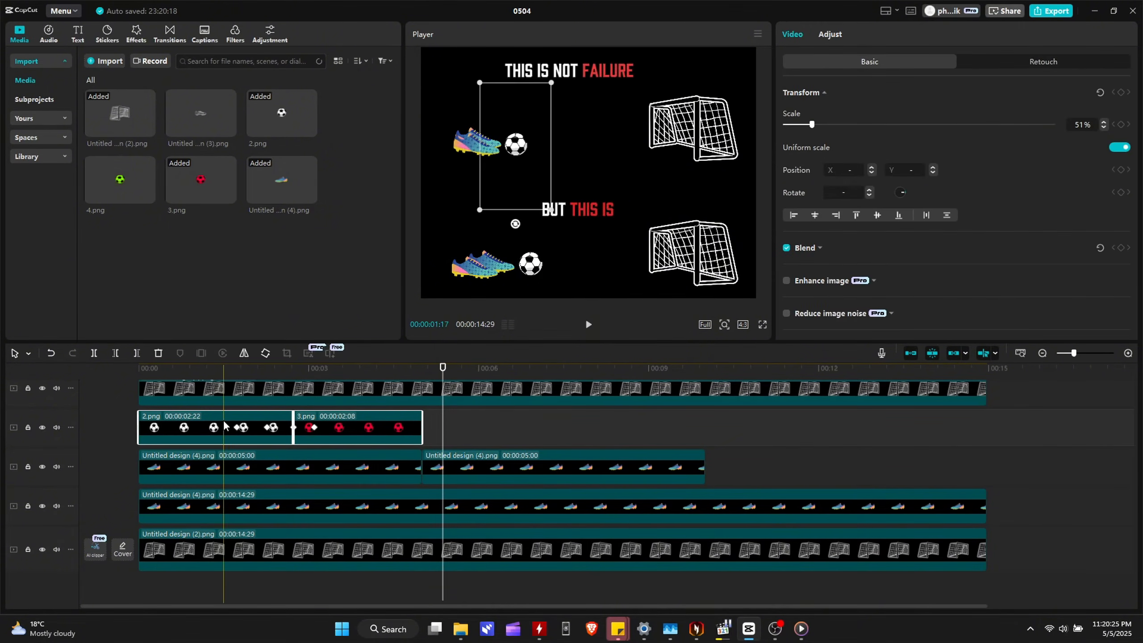
left_click_drag(179, 430, 424, 529)
- Extend the original red ball clip to the end of the 00:00:14:29 timeline
left_click(409, 490)
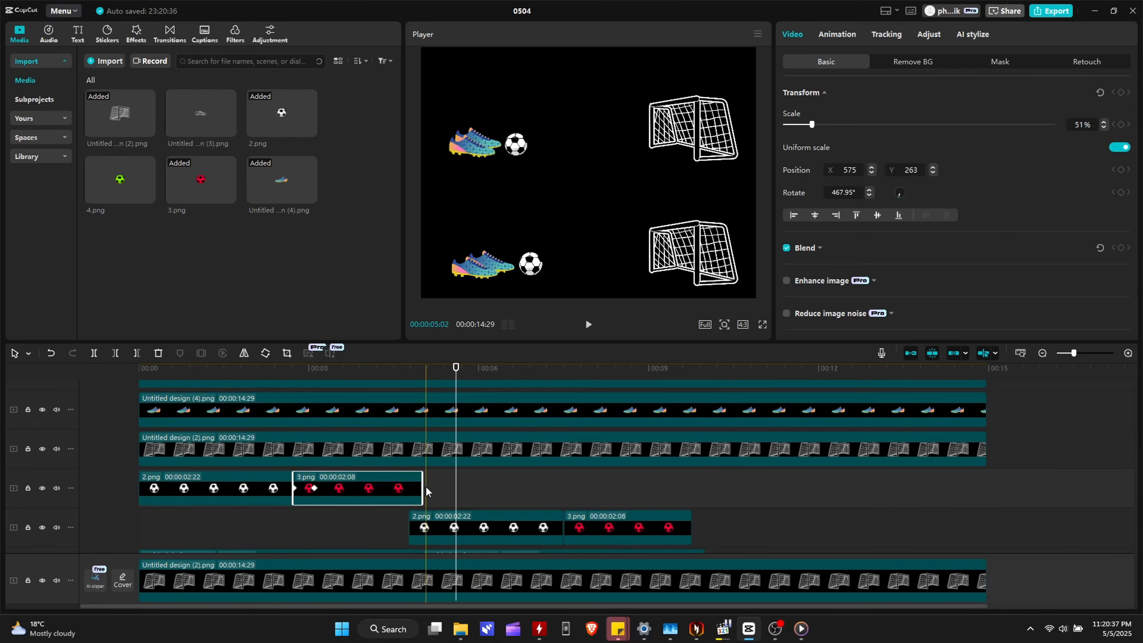
left_click_drag(425, 486, 985, 493)
left_click(377, 508)
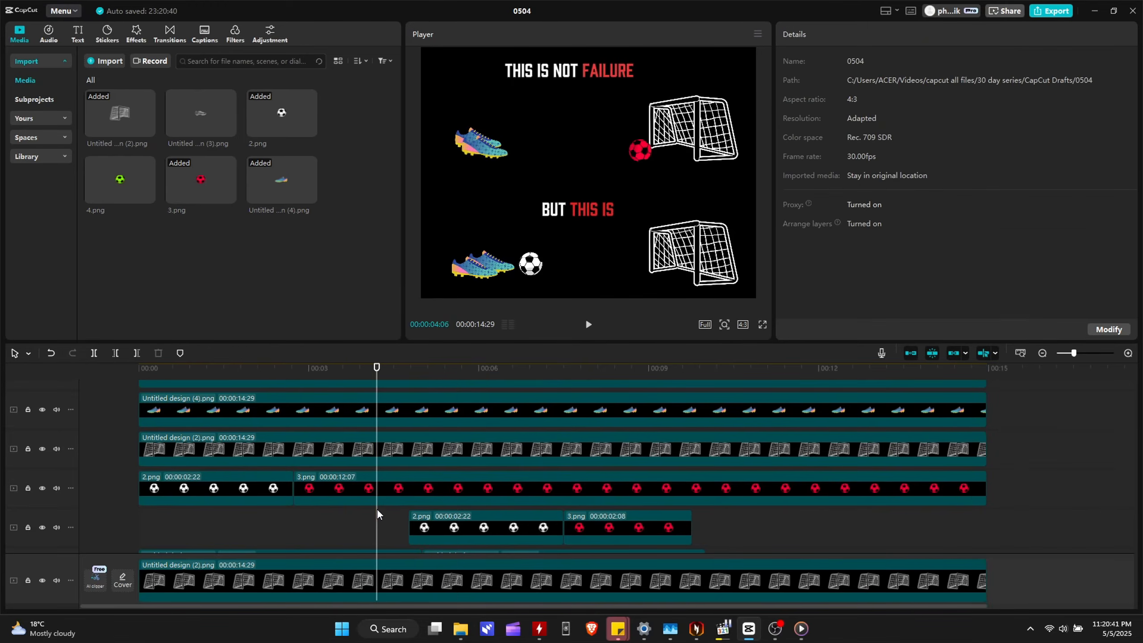
- Move the copied white and red ball clips slightly later to start at the 5-second mark and play back the second kick
left_click_drag(378, 512, 379, 525)
key("space")
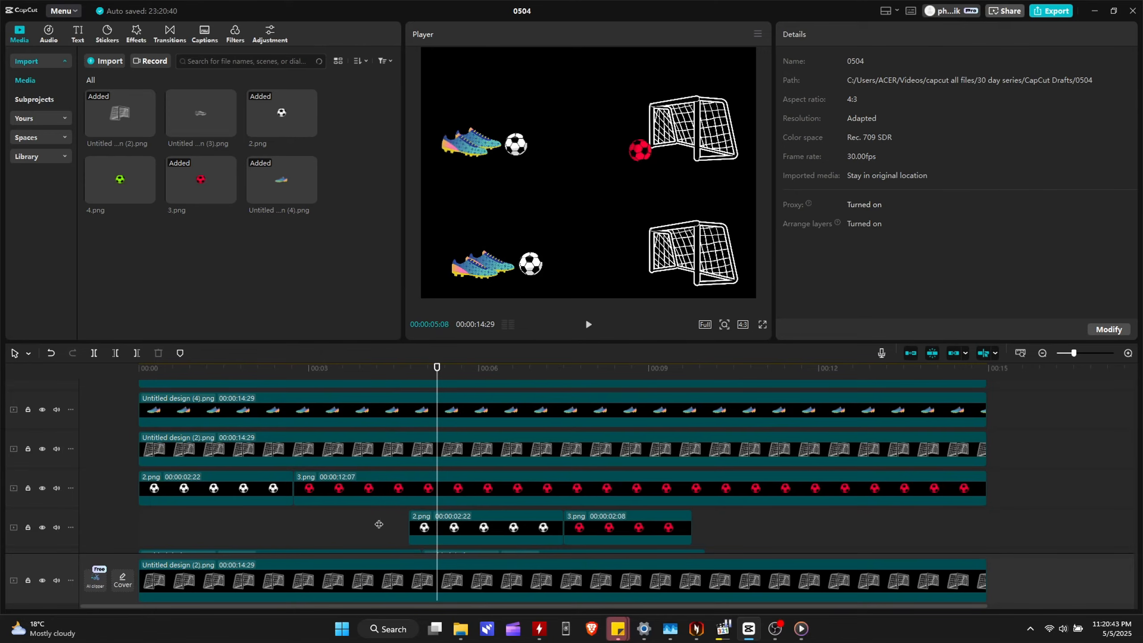
left_click(596, 525, "ctrl")
left_click(450, 525, "ctrl")
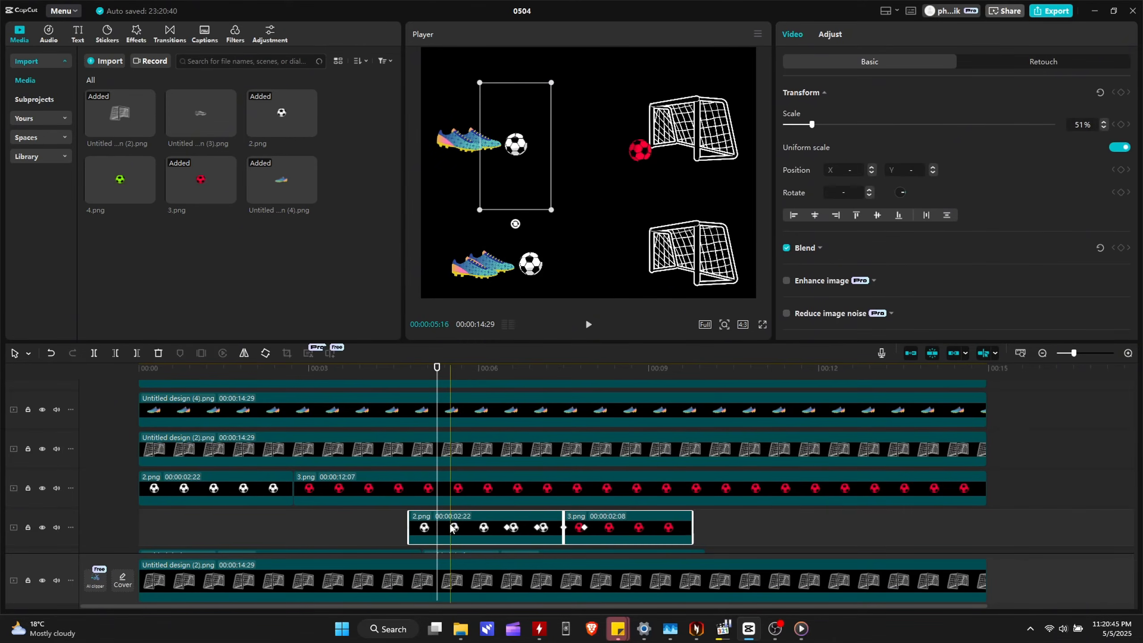
left_click_drag(452, 522, 470, 523)
left_click(394, 524)
key("space")
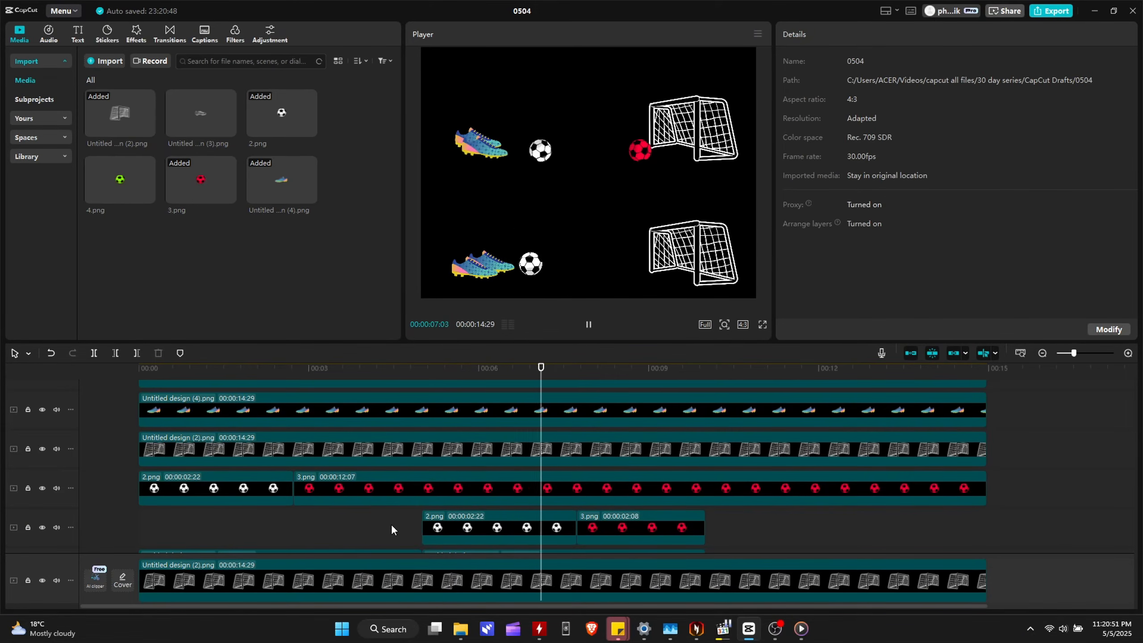
key("space")
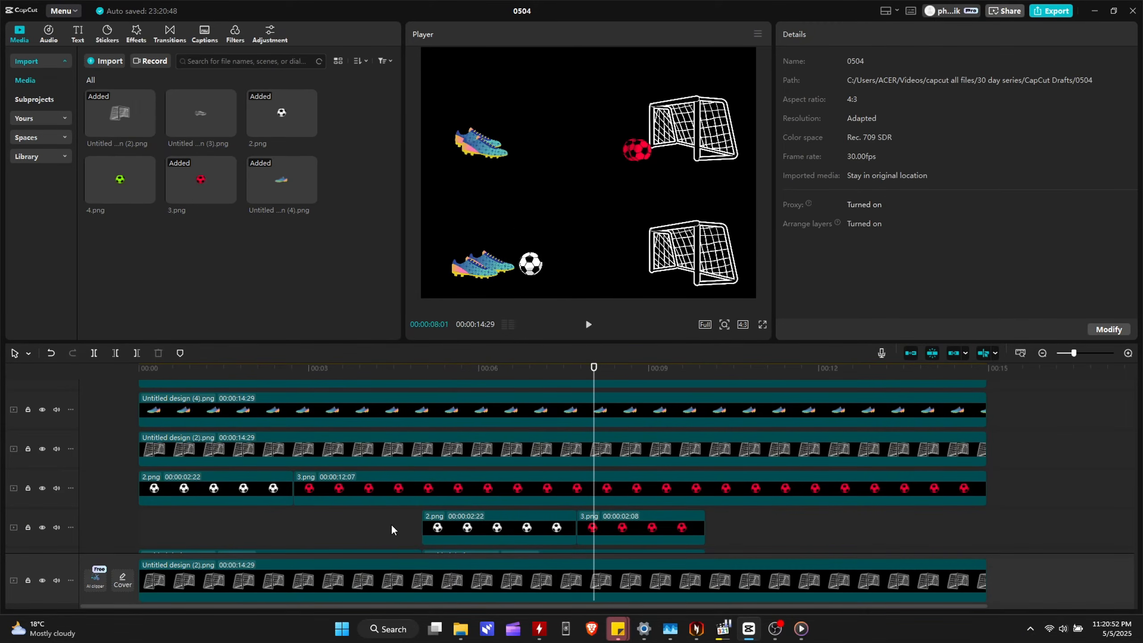
- Delete the copied red ball clip and extend the copied white ball clip to the end of the 00:00:14:29 timeline
left_click(611, 530)
left_click(518, 529)
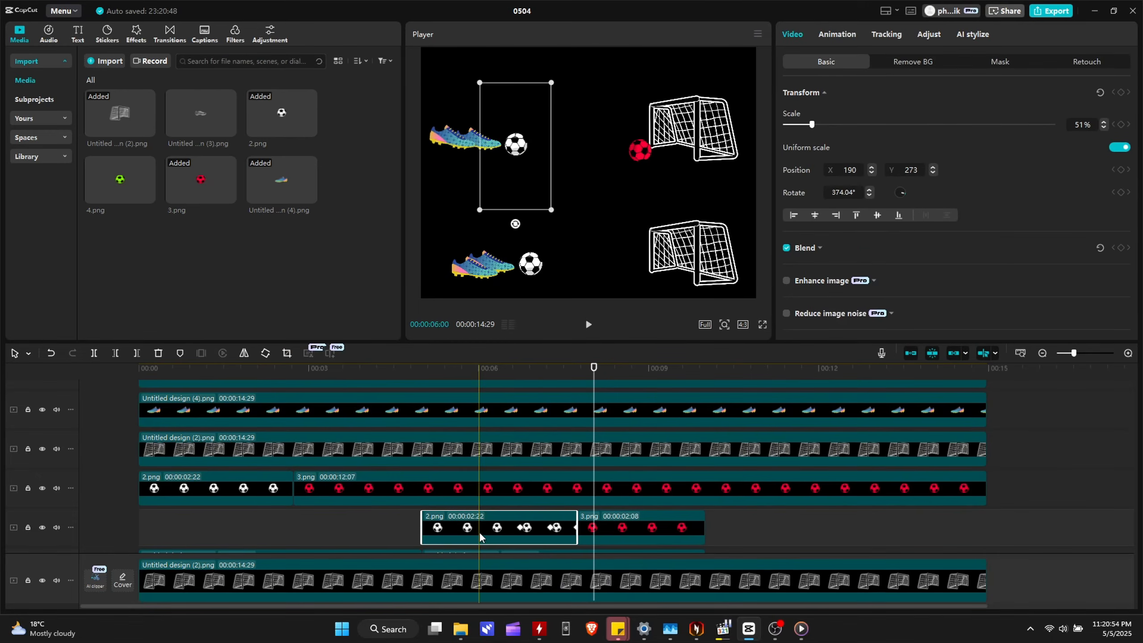
left_click(601, 532)
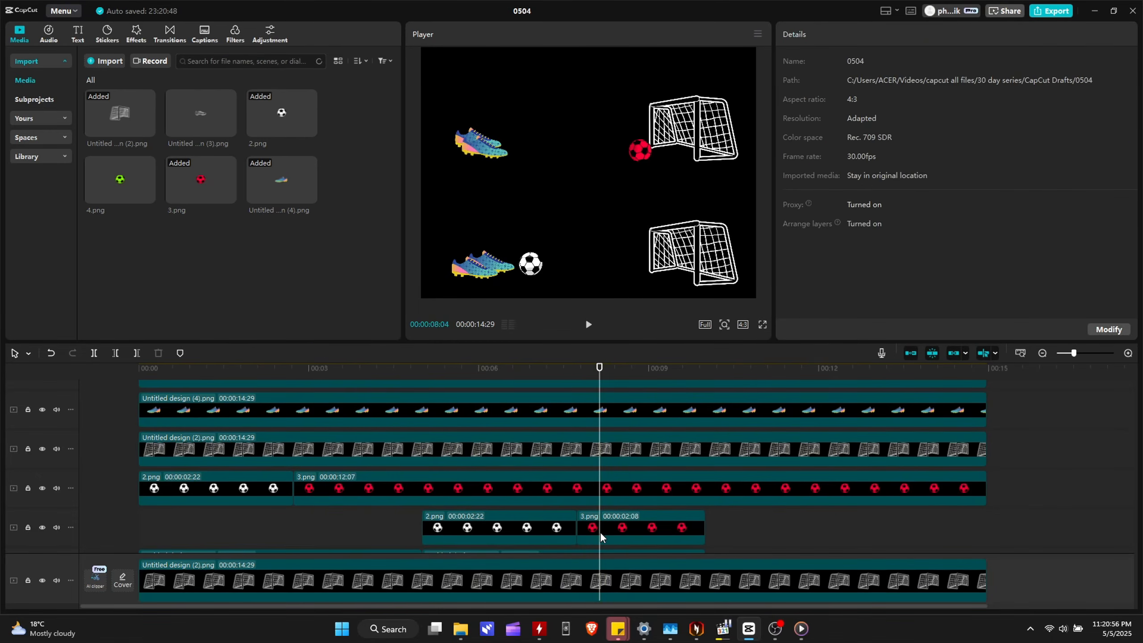
left_click(624, 523)
key("Delete")
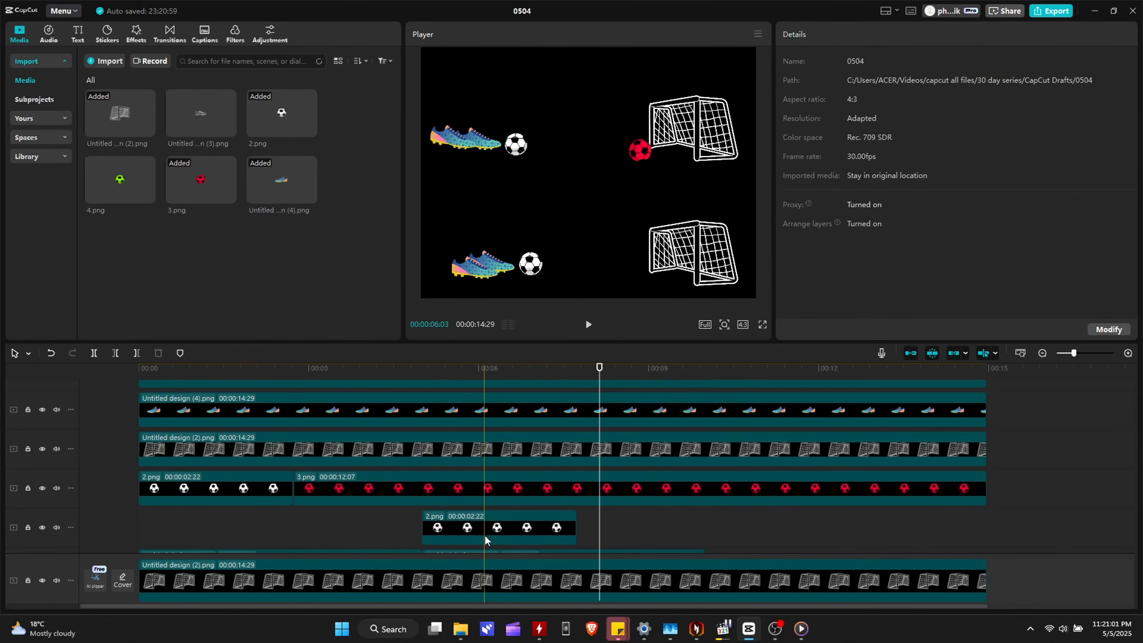
left_click(484, 534)
left_click_drag(576, 529, 986, 530)
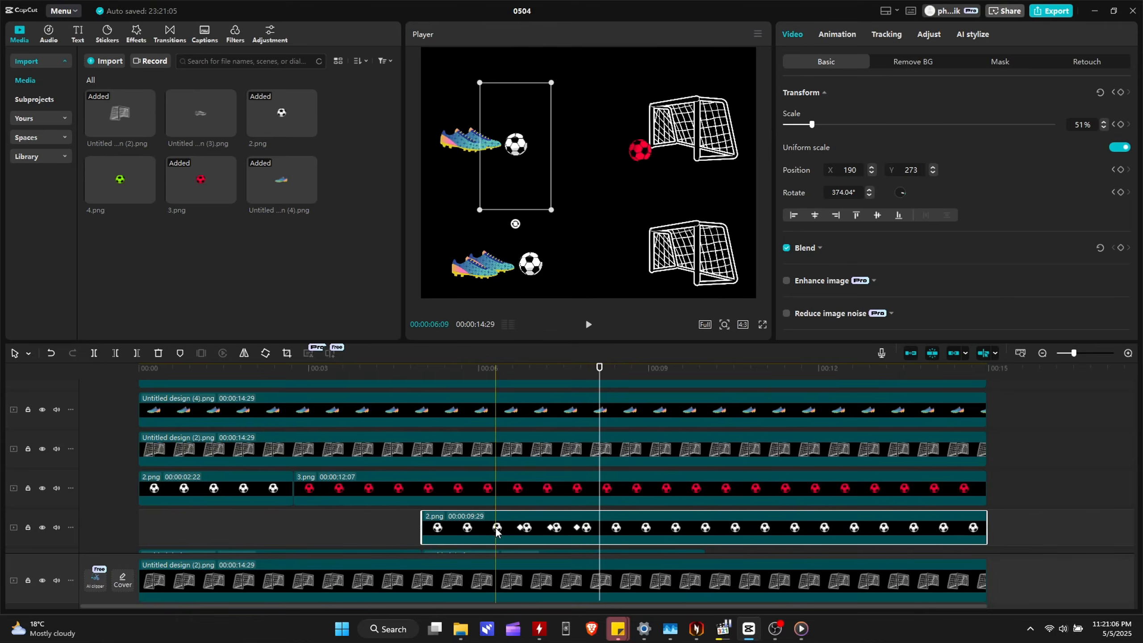
- Remove the copied white ball's last two keyframes and move the ball to the upper goal's near top corner at 00:00:07:14
left_click(550, 527)
key("Delete")
left_click(577, 527)
key("Delete")
left_click(521, 527)
key("space")
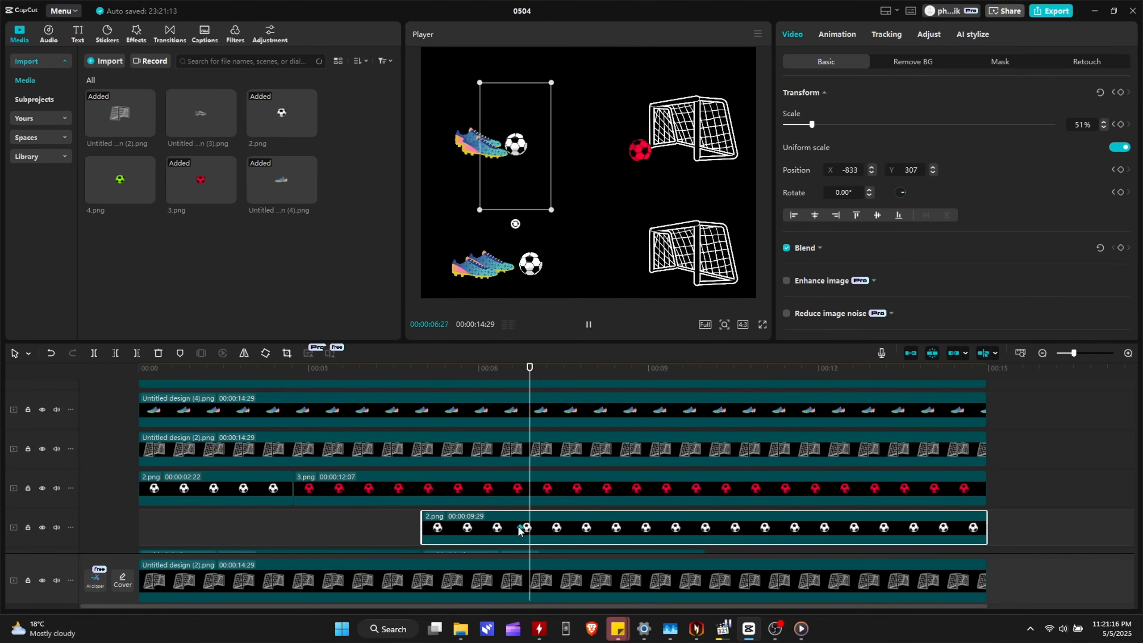
left_click_drag(529, 150, 648, 112)
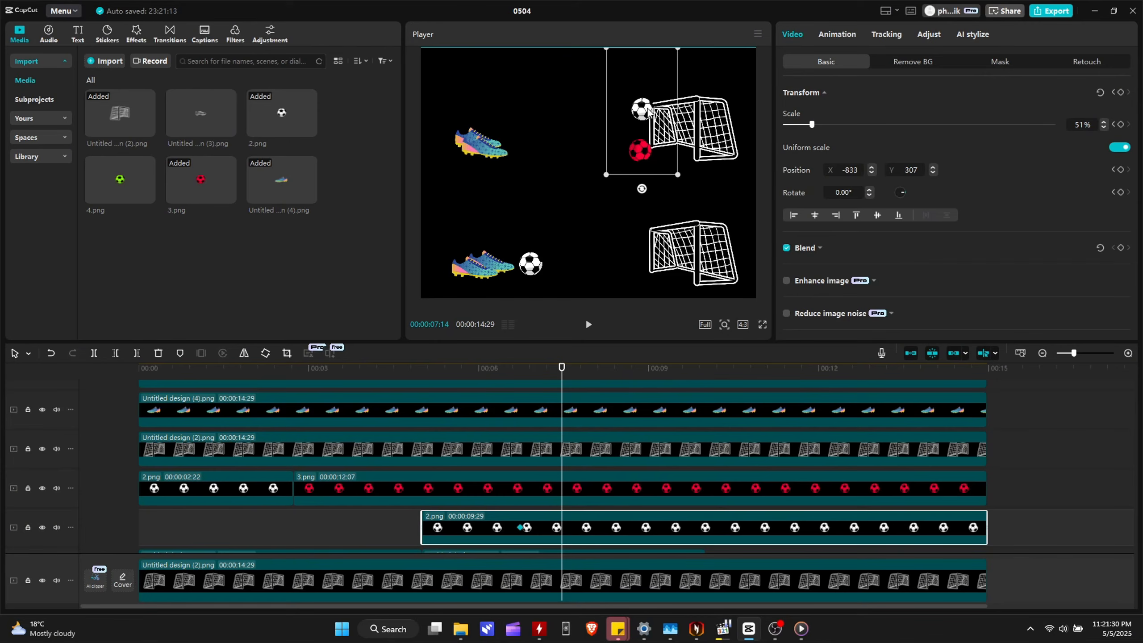
- Split the copied white ball clip at 00:00:07:14 and replace its second part with 3.png, keeping the original video effect
key("ctrl+b")
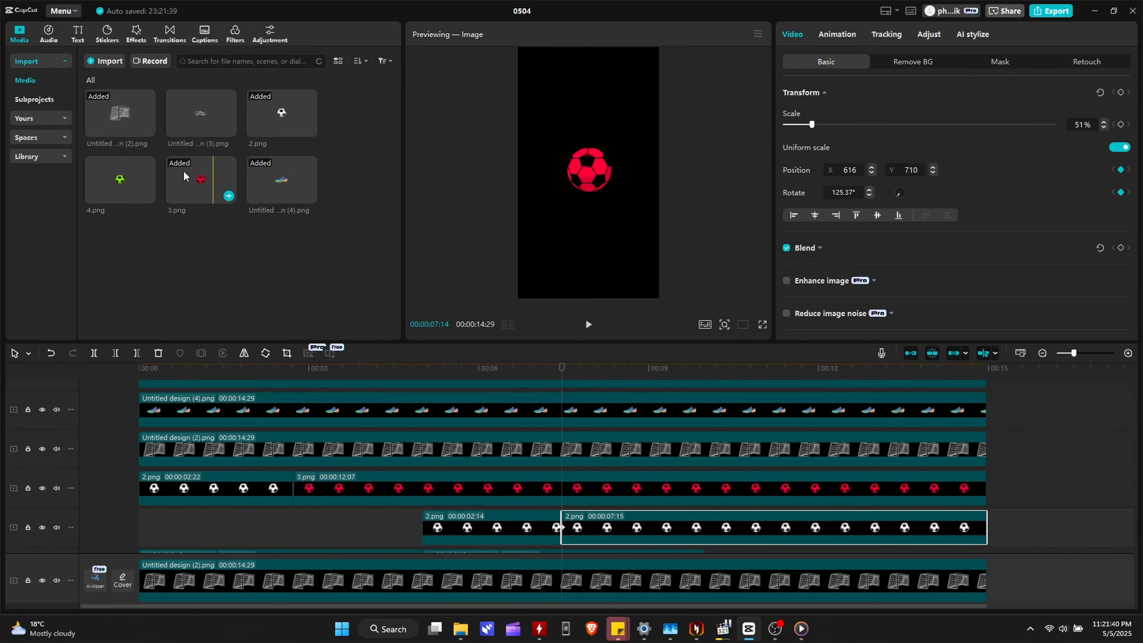
left_click_drag(183, 170, 587, 512)
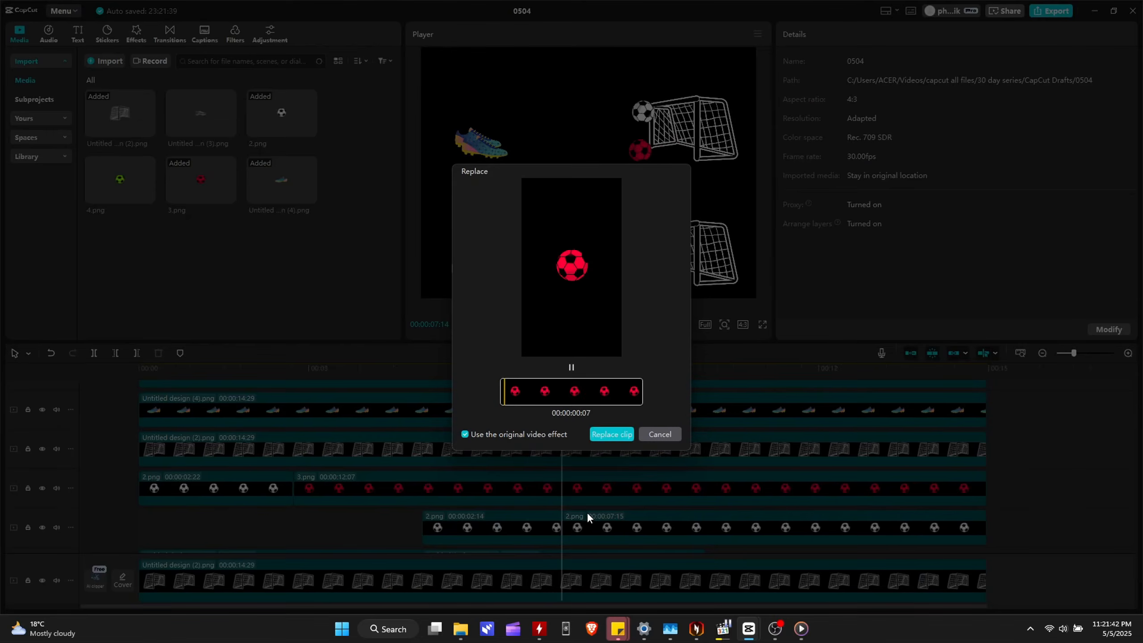
left_click(594, 433)
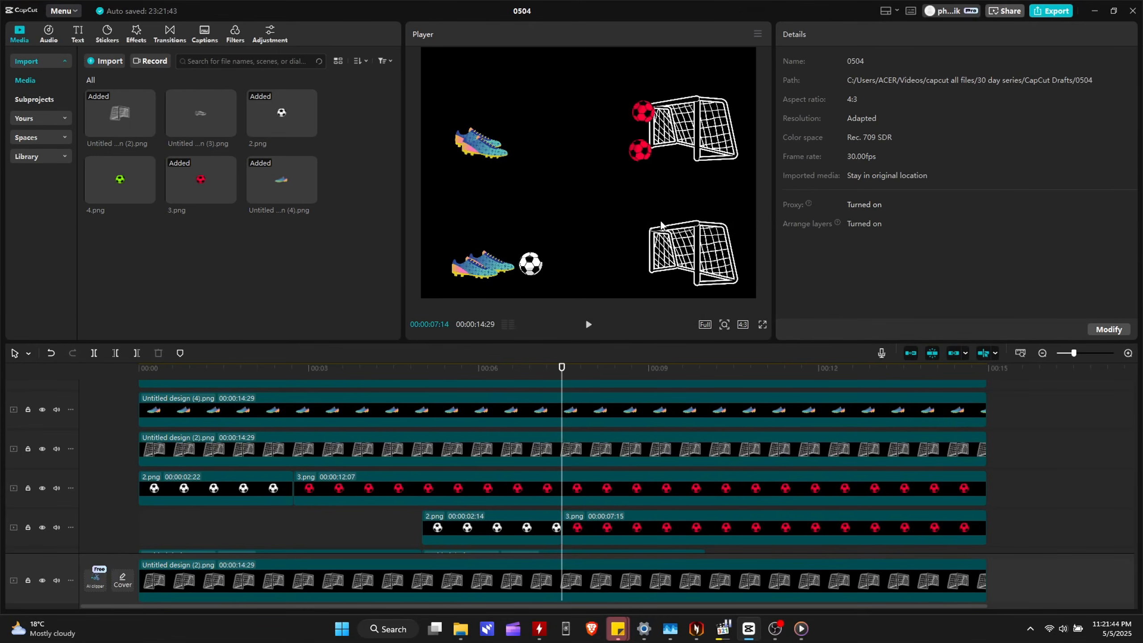
- Keyframe the second red ball dropping from the goal corner to the ground in front of the upper goal, and play it back
left_click(583, 532)
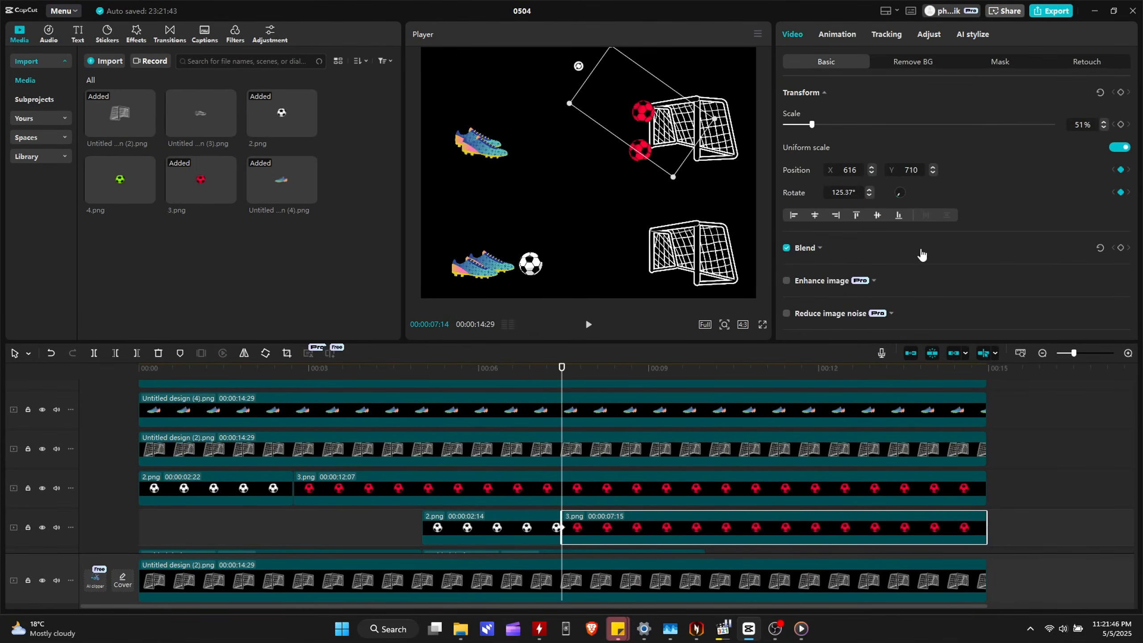
key("space")
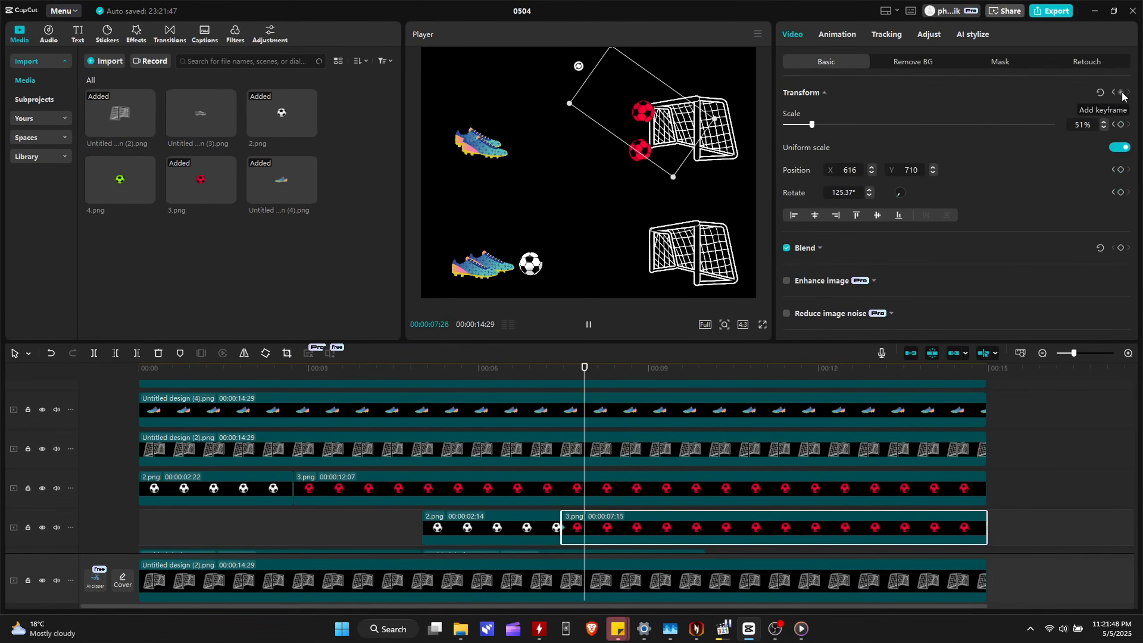
left_click_drag(641, 128, 664, 173)
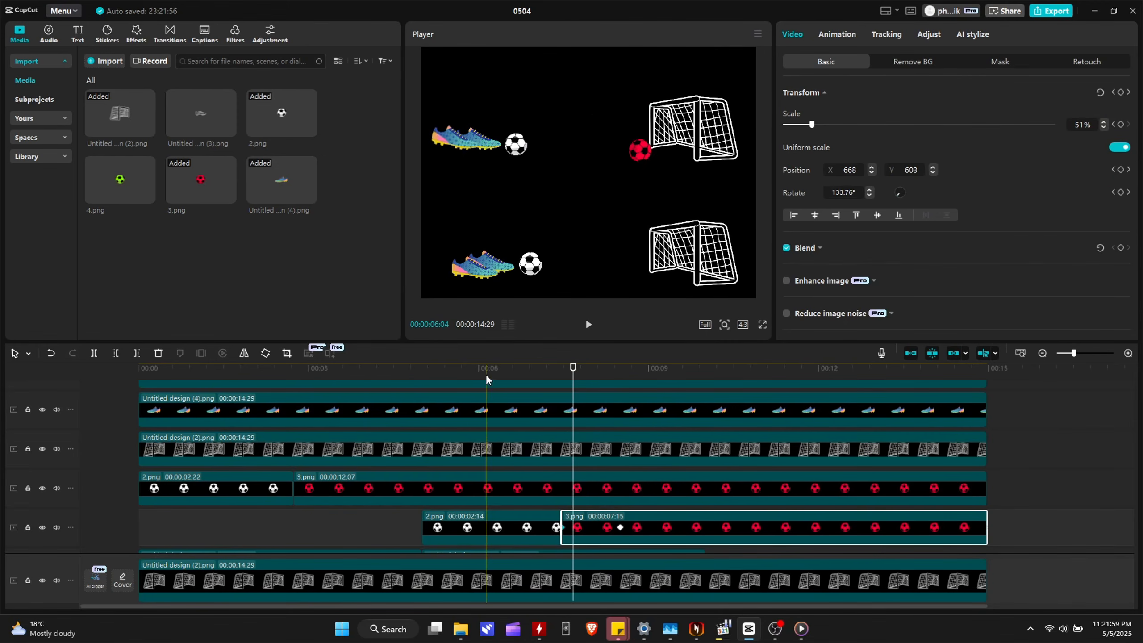
left_click(486, 374)
key("space")
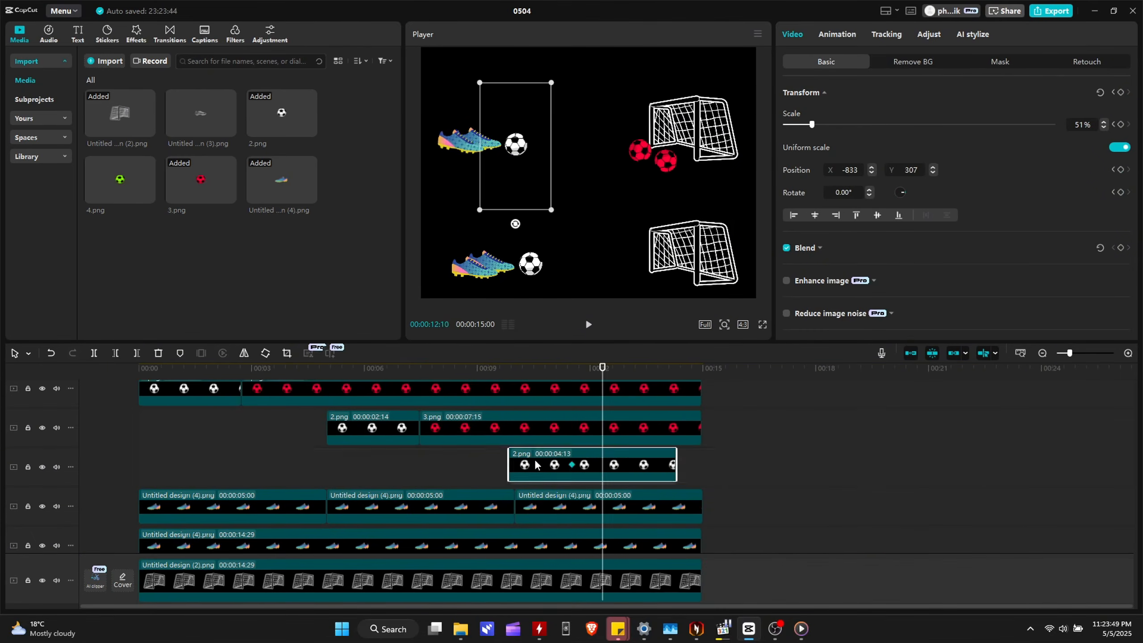
- Play back the third kick and lower the green ball towards the ground inside the upper goal at 00:00:13:10
left_click(615, 368)
left_click(614, 372)
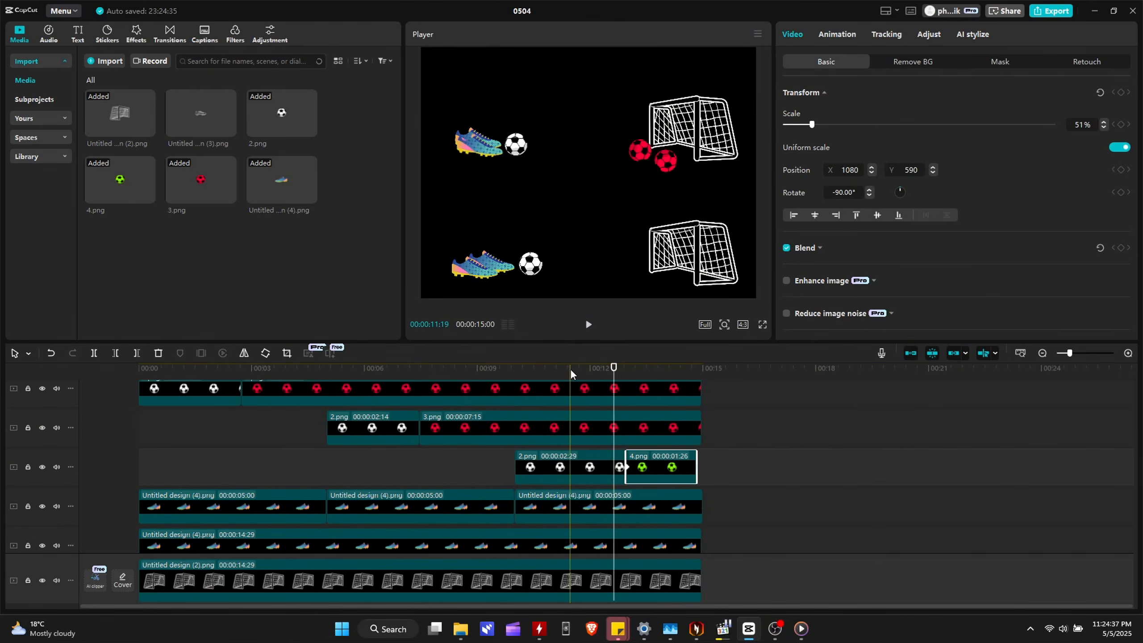
left_click(544, 373)
key("space")
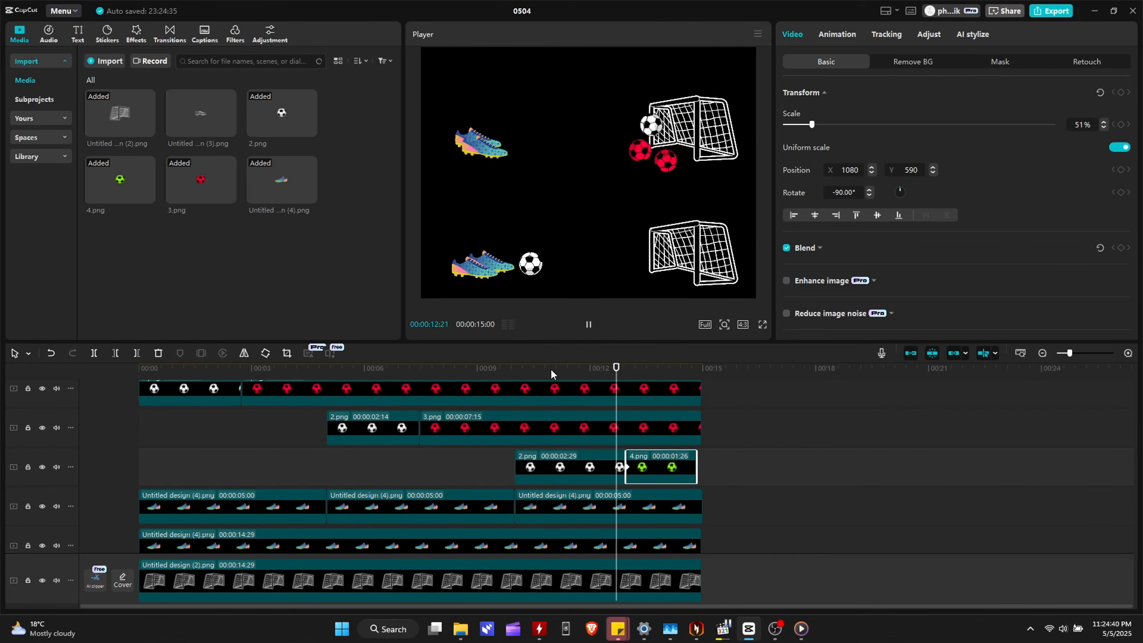
key("space")
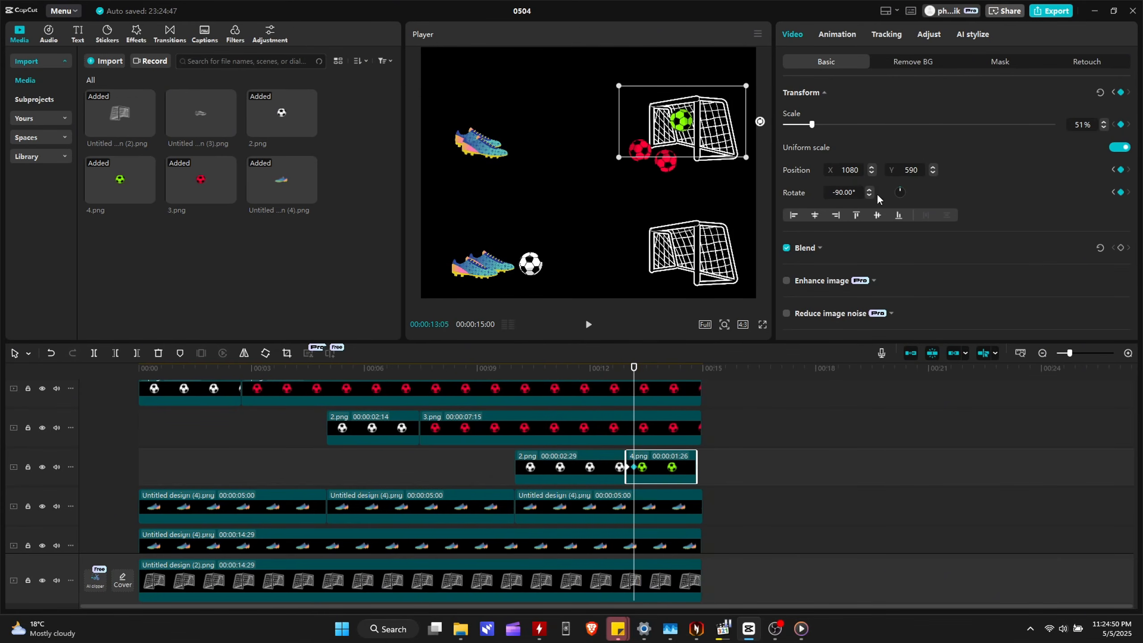
left_click_drag(678, 133, 685, 156)
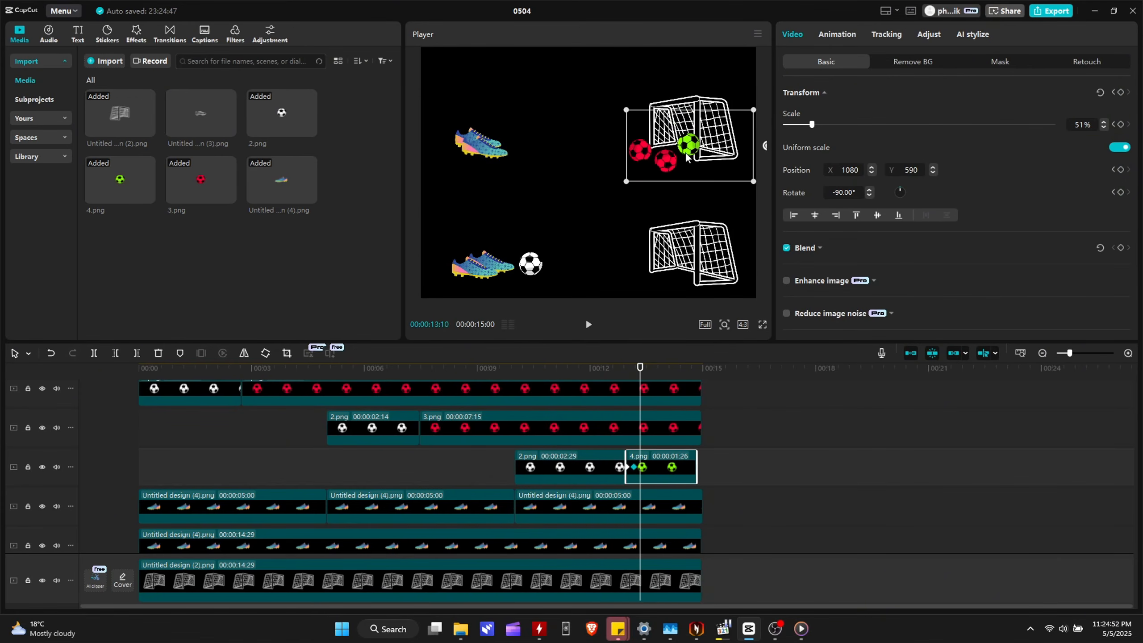